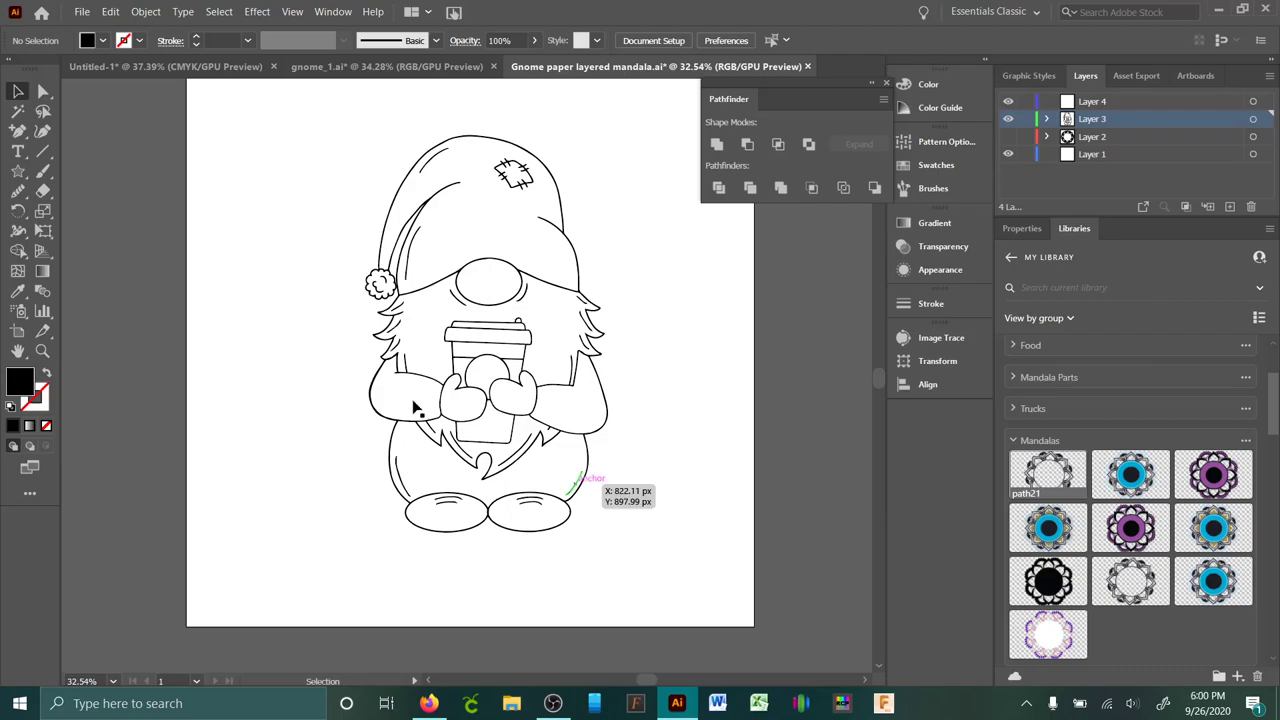
- Marquee-select the whole gnome line drawing holding the coffee cup
drag(286, 134, 725, 591)
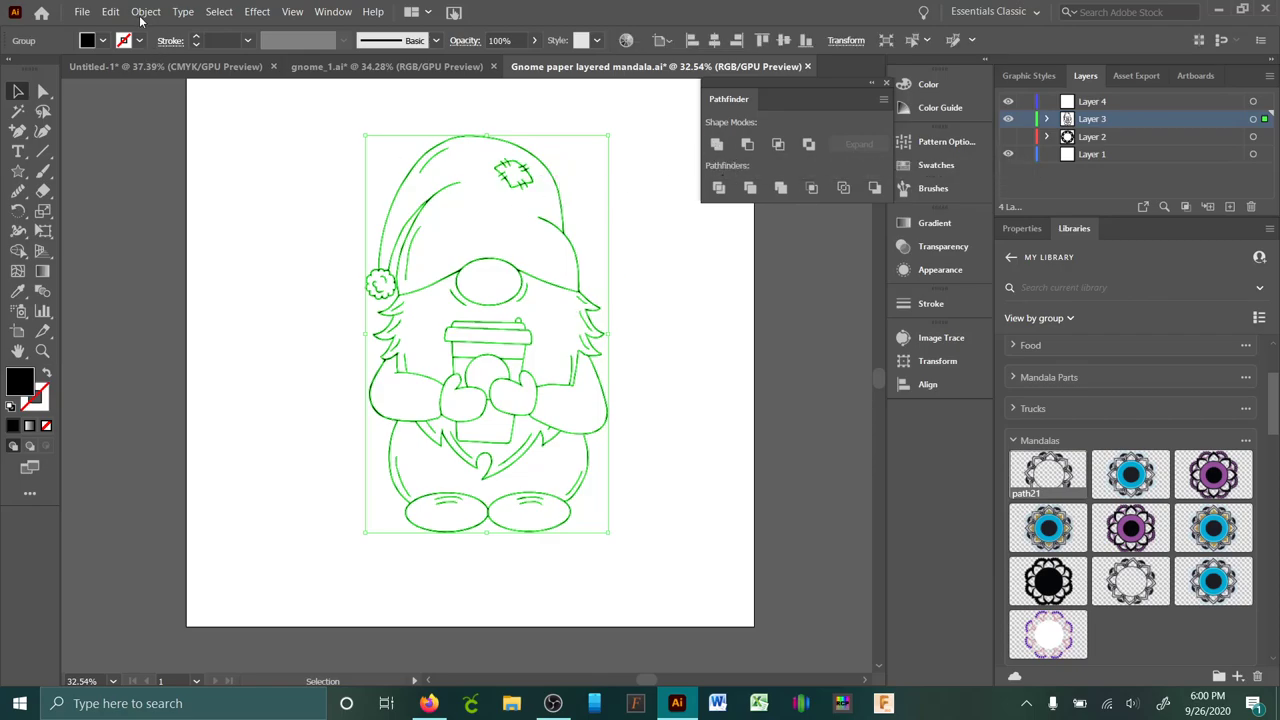
- Copy the gnome and paste it in place on new Layers 5 and 6
click(110, 11)
click(180, 83)
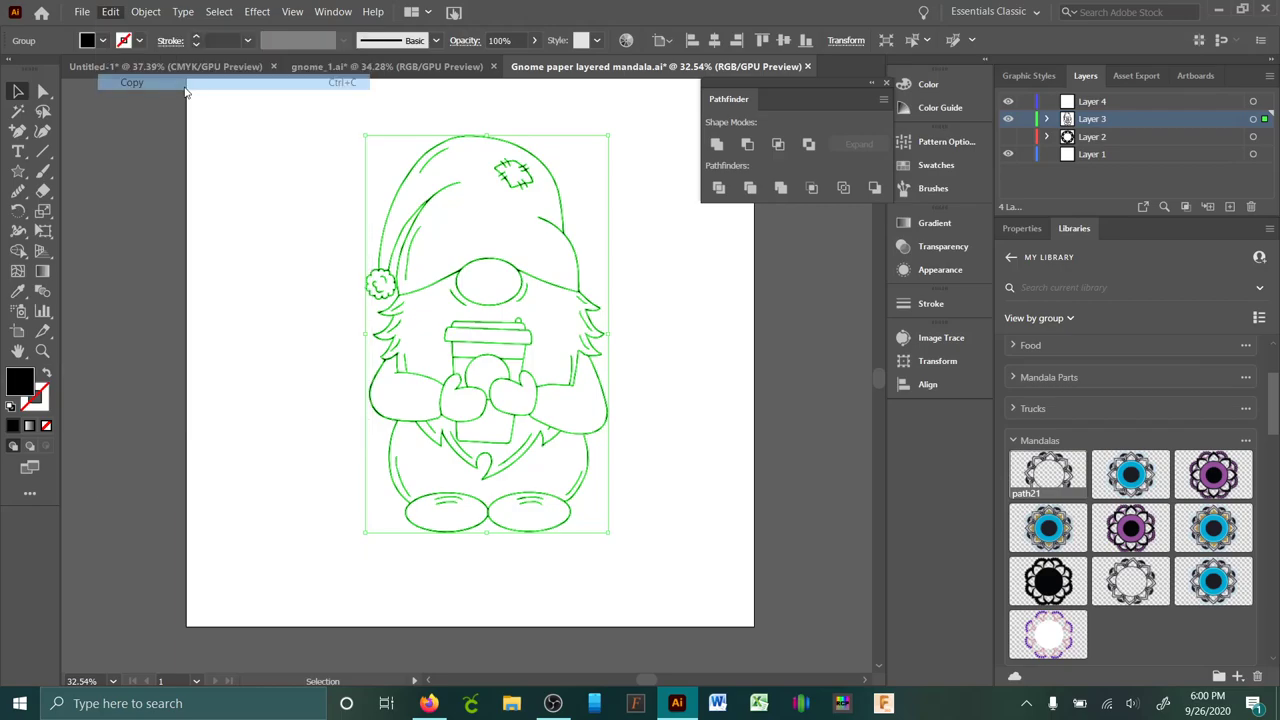
click(1229, 208)
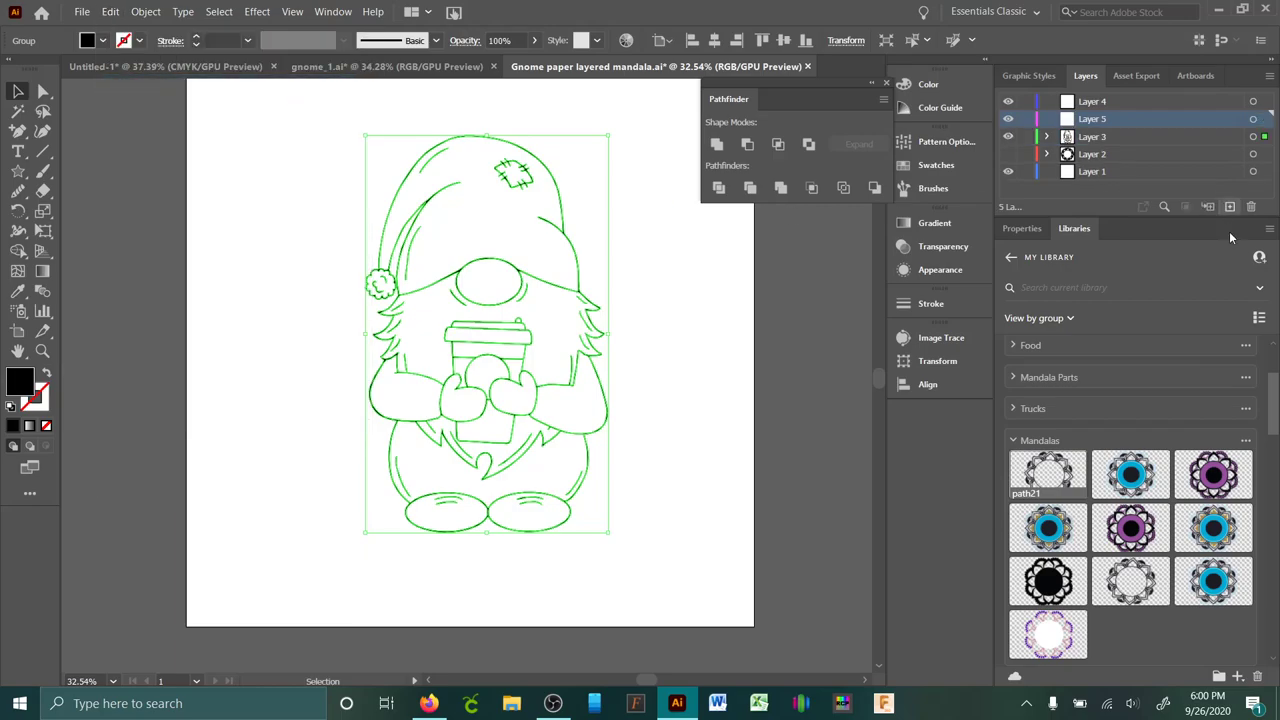
click(110, 11)
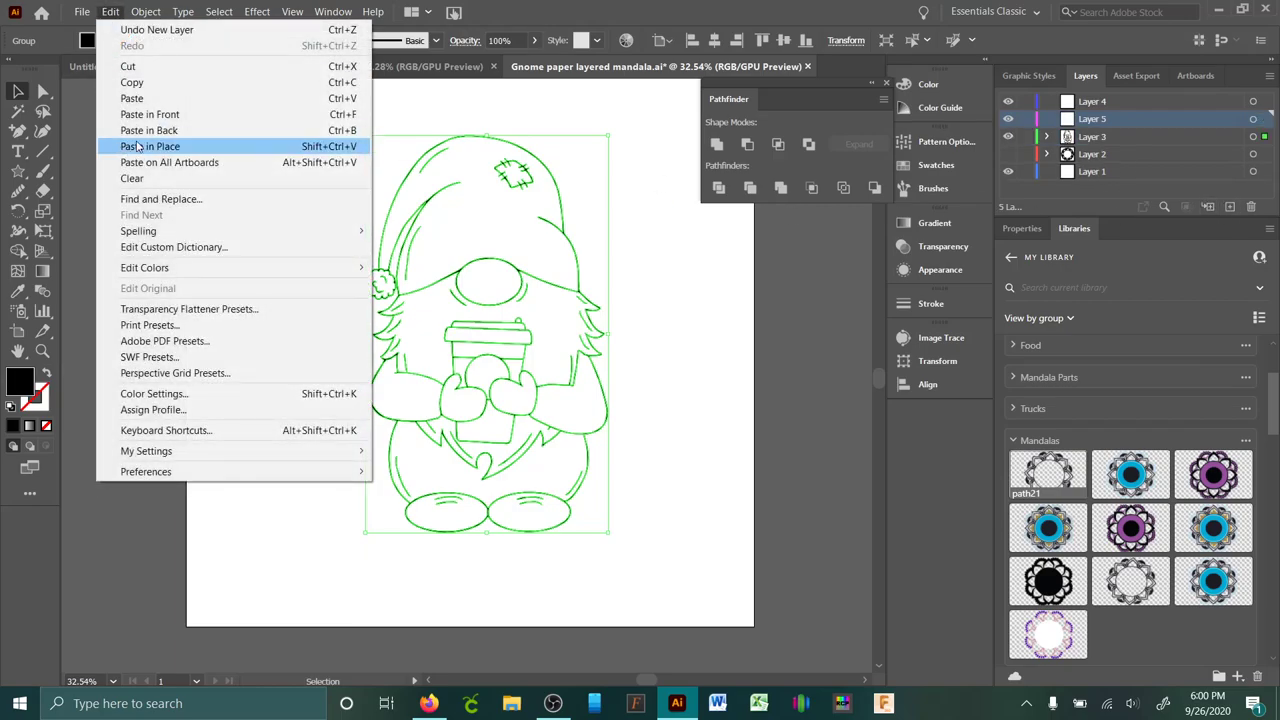
click(150, 146)
click(1229, 208)
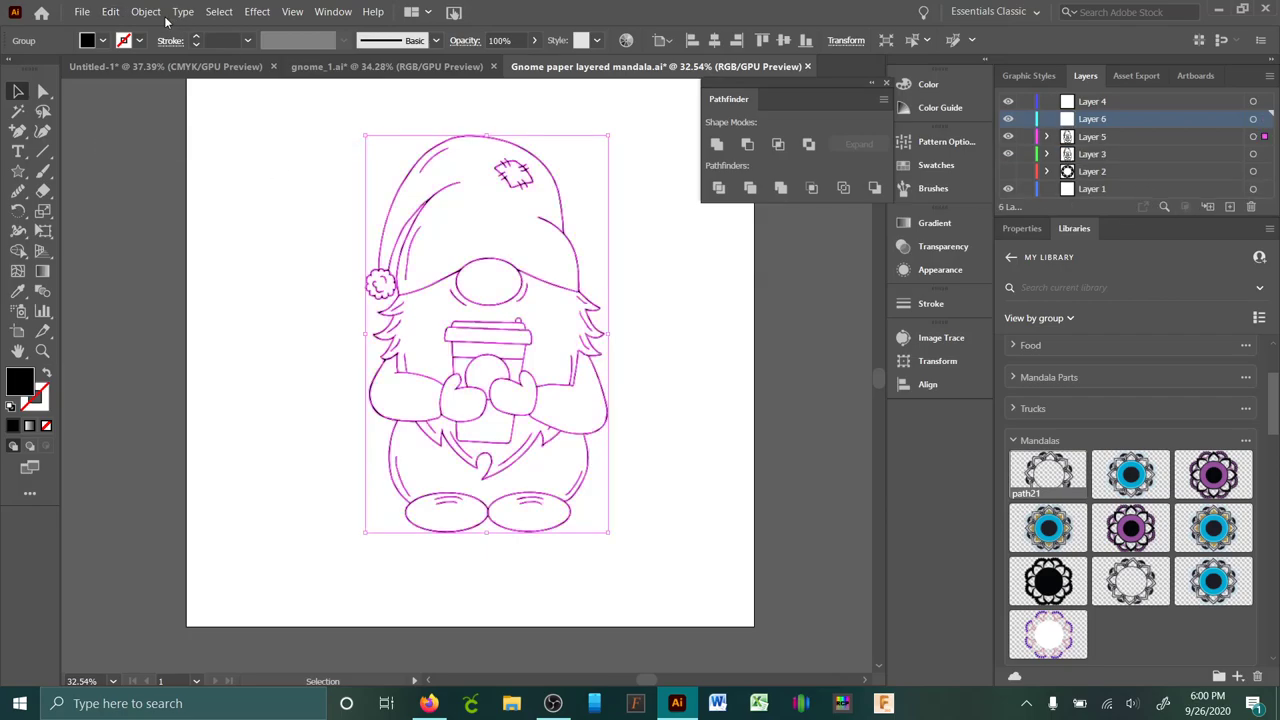
click(110, 11)
click(150, 146)
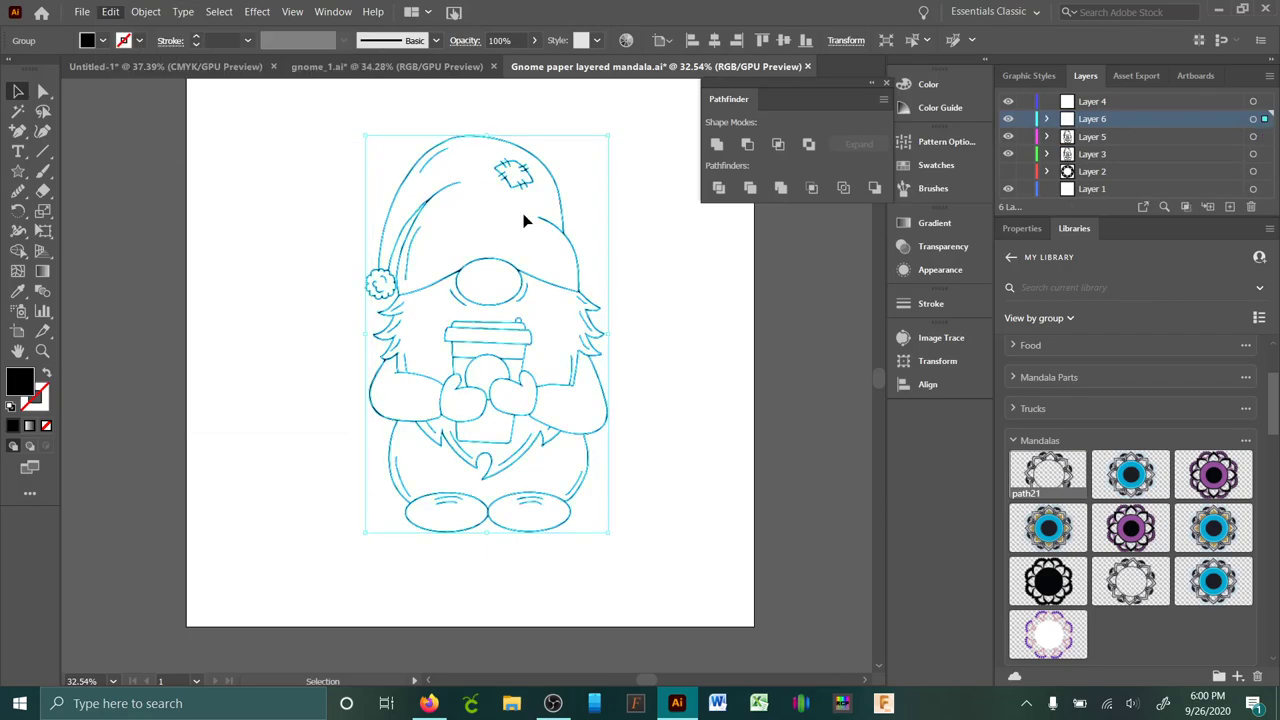
- Paste further gnome copies in place on new Layers 7 and 8
click(1229, 208)
click(110, 11)
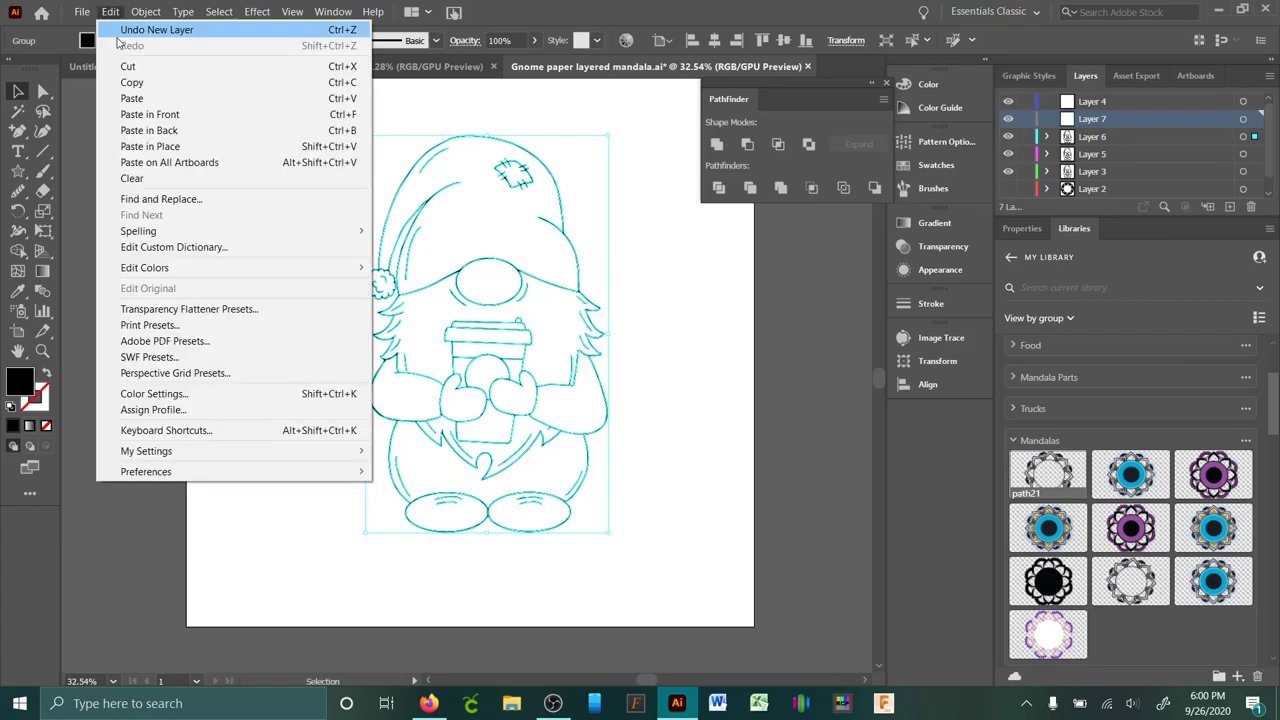
click(150, 146)
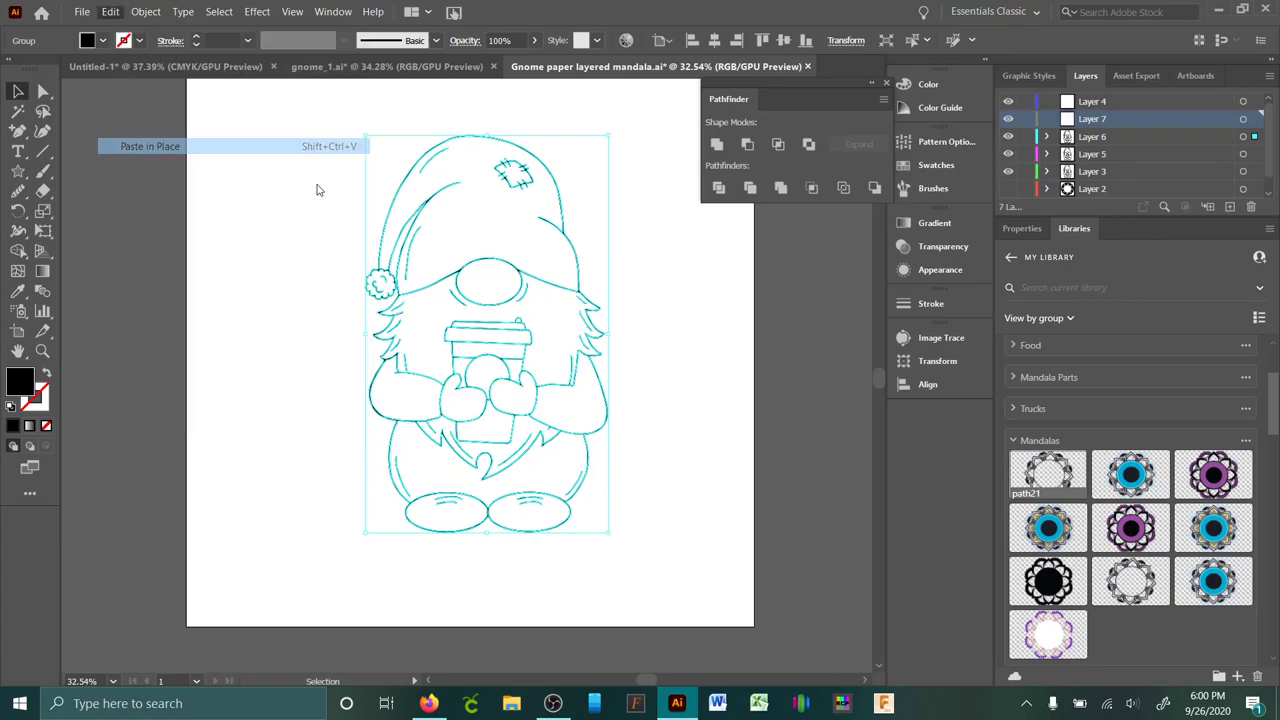
click(1229, 207)
click(110, 11)
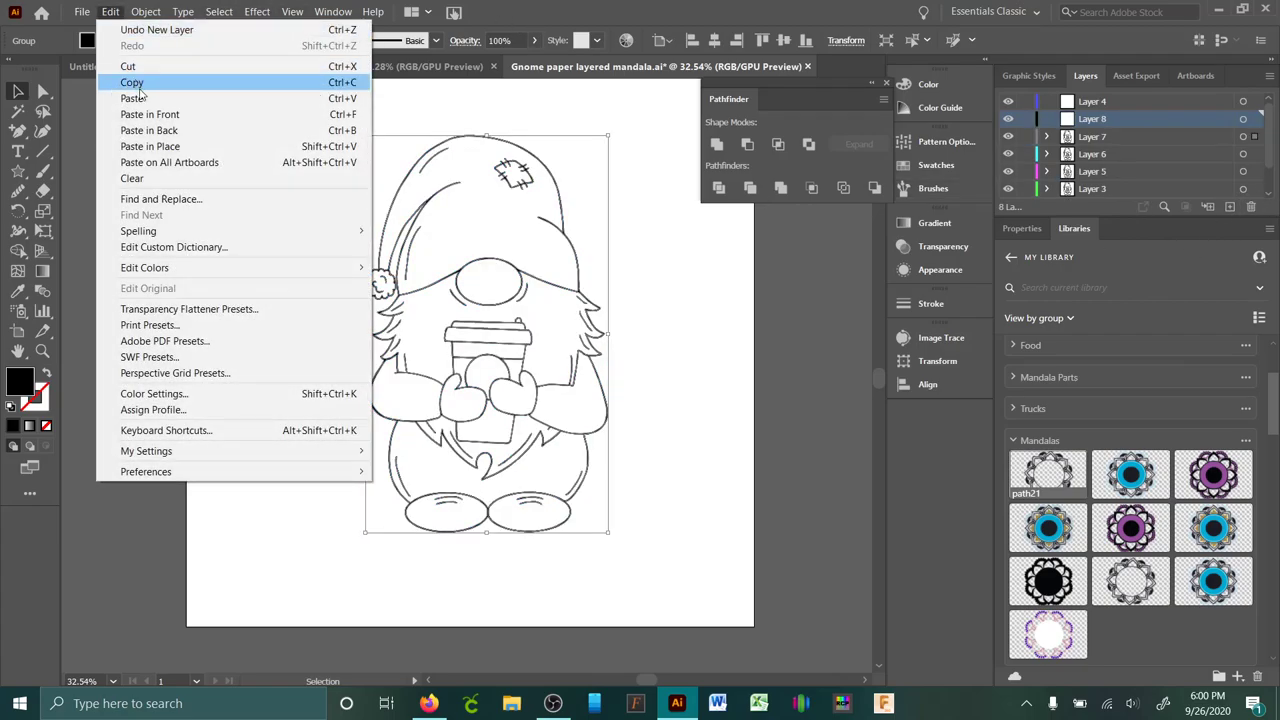
click(165, 146)
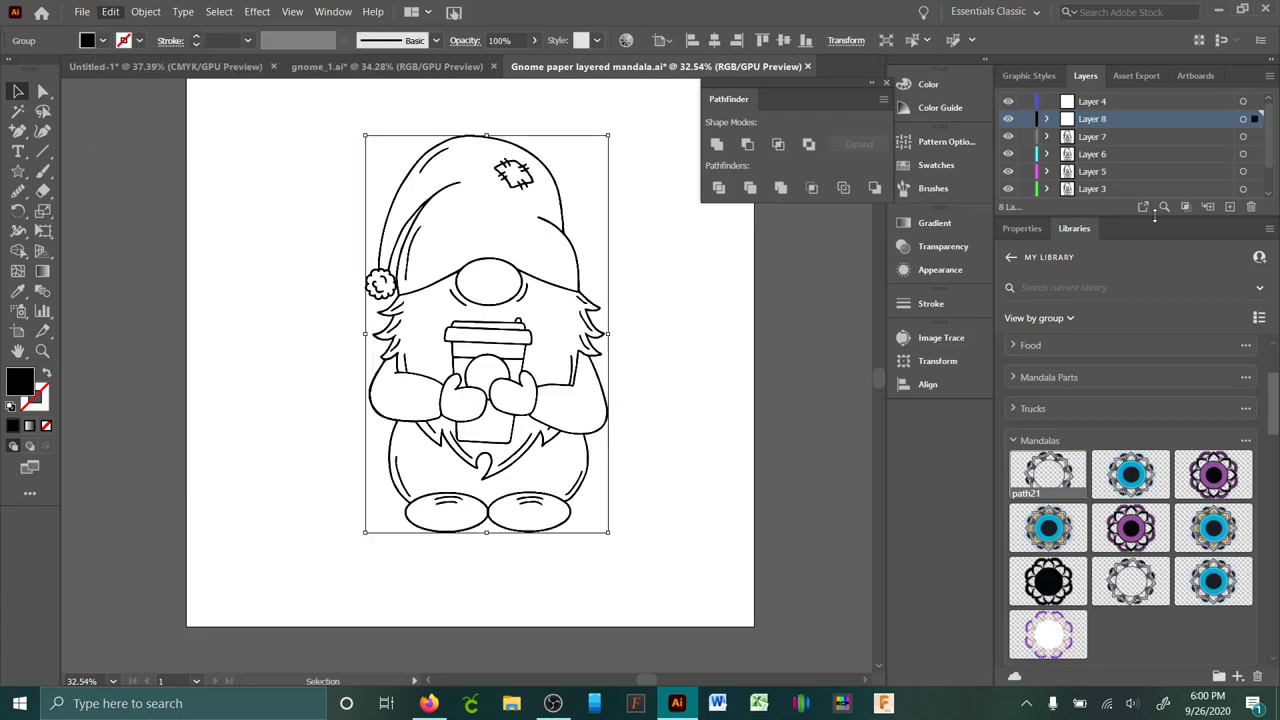
- Paste a final gnome copy in place on new Layer 9, then hide Layer 9
click(1229, 207)
click(110, 11)
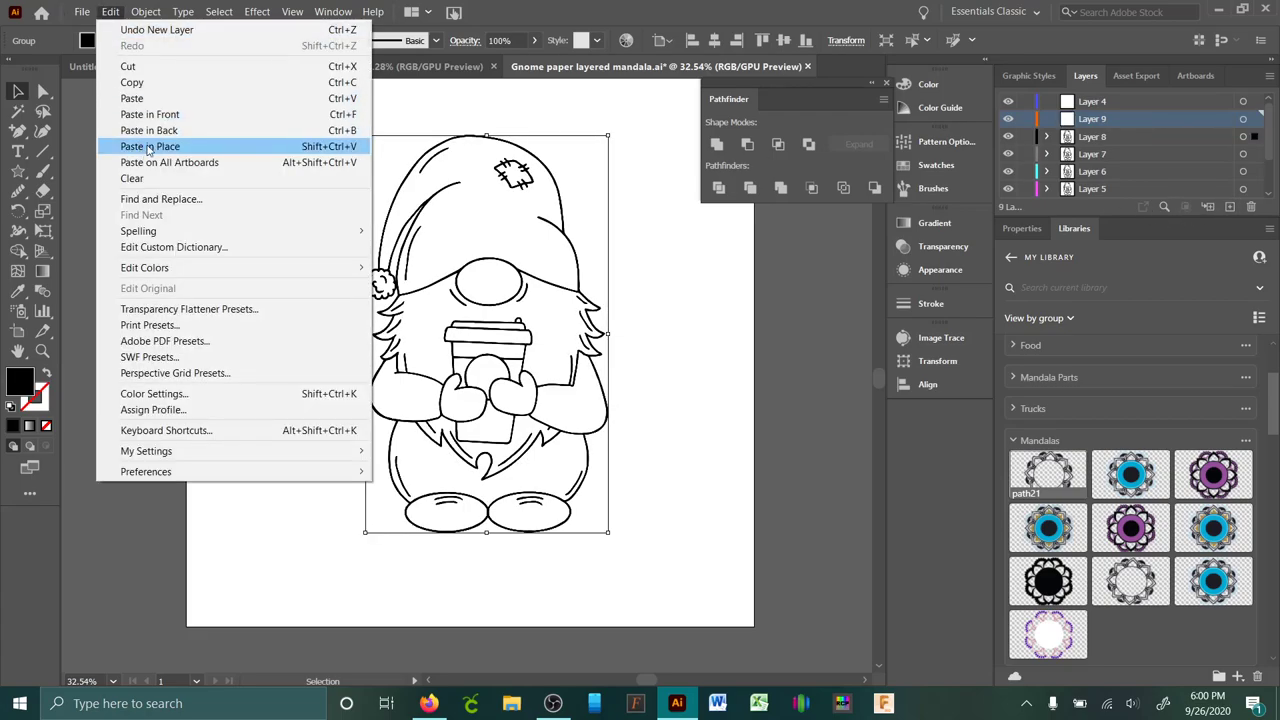
click(165, 146)
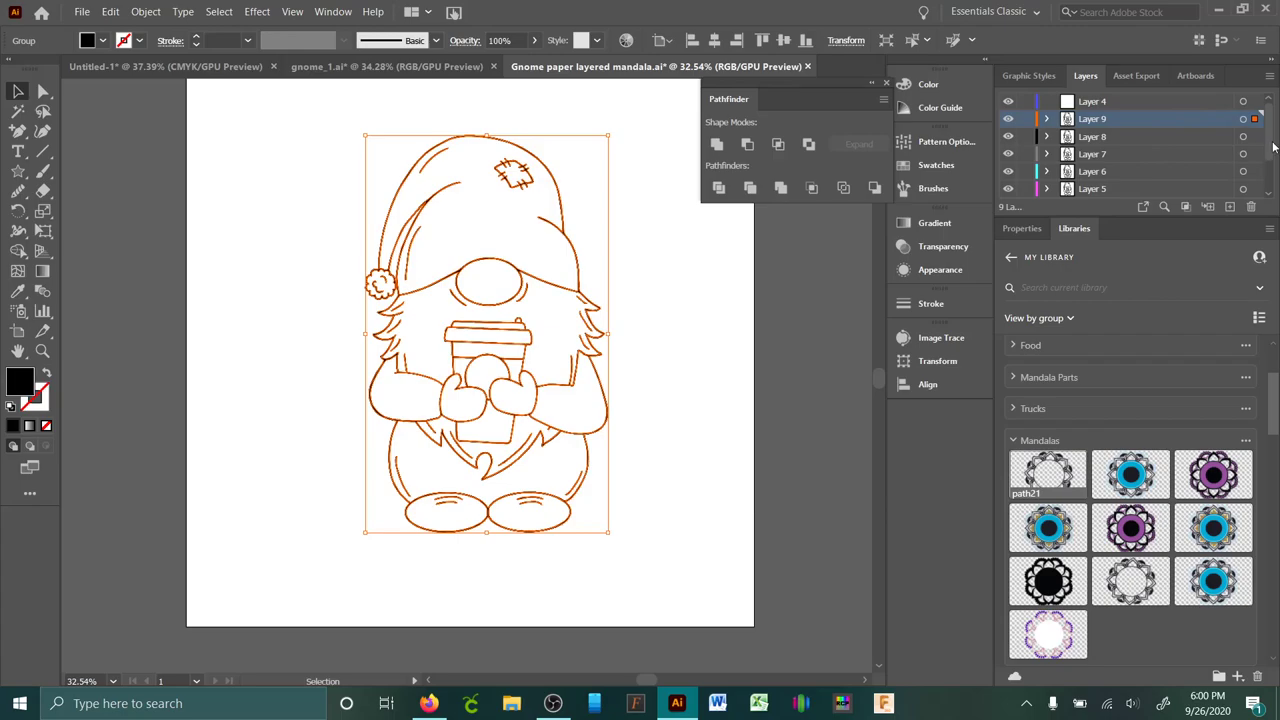
scroll(1273, 147, down, 2)
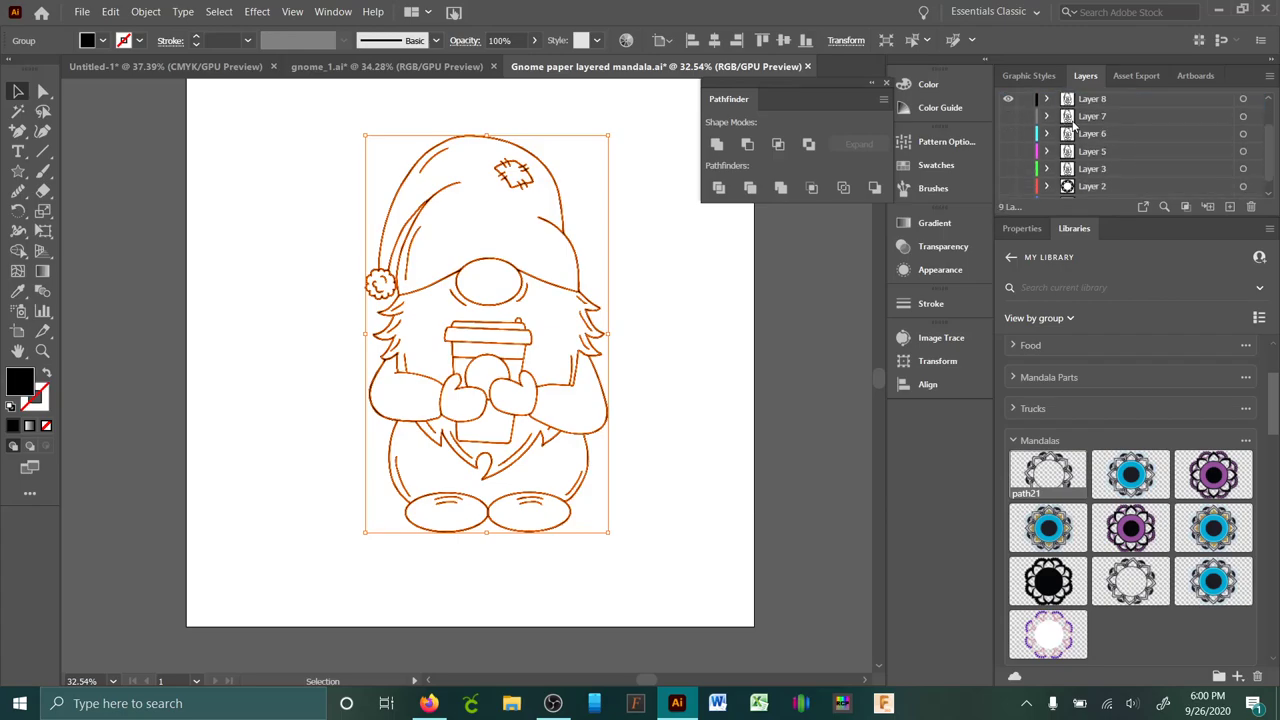
scroll(1073, 126, up, 2)
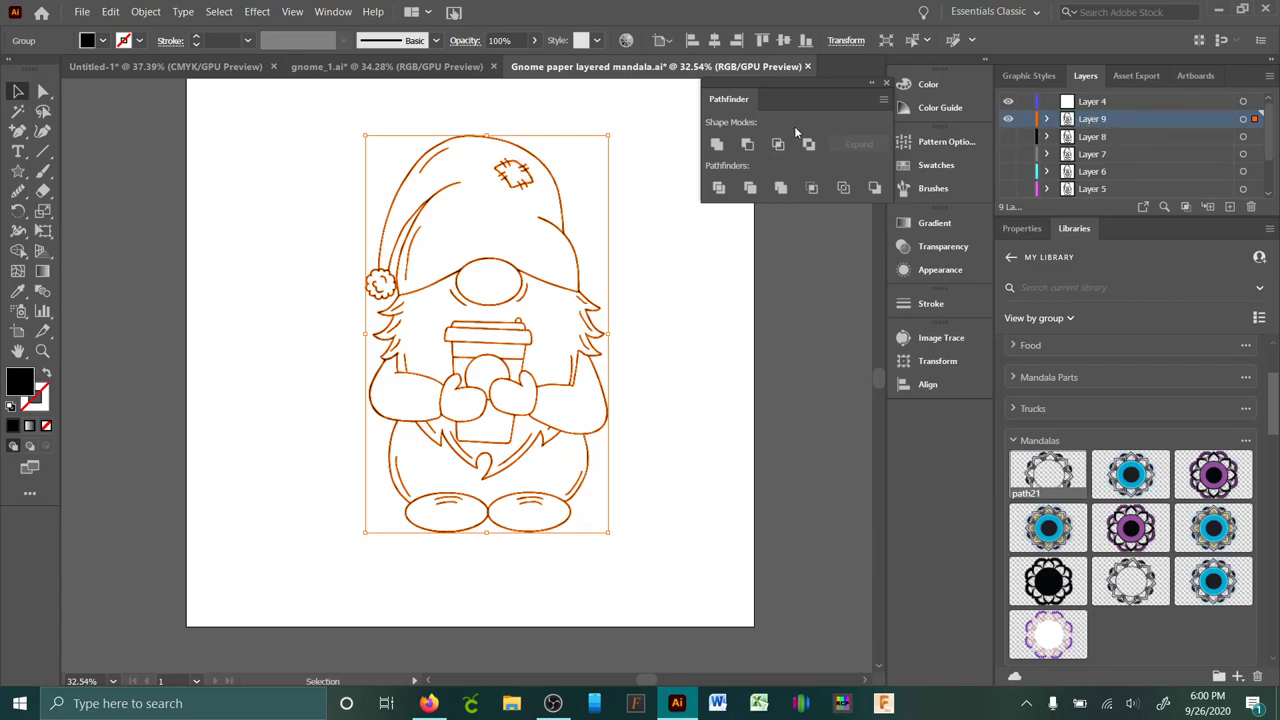
click(1007, 119)
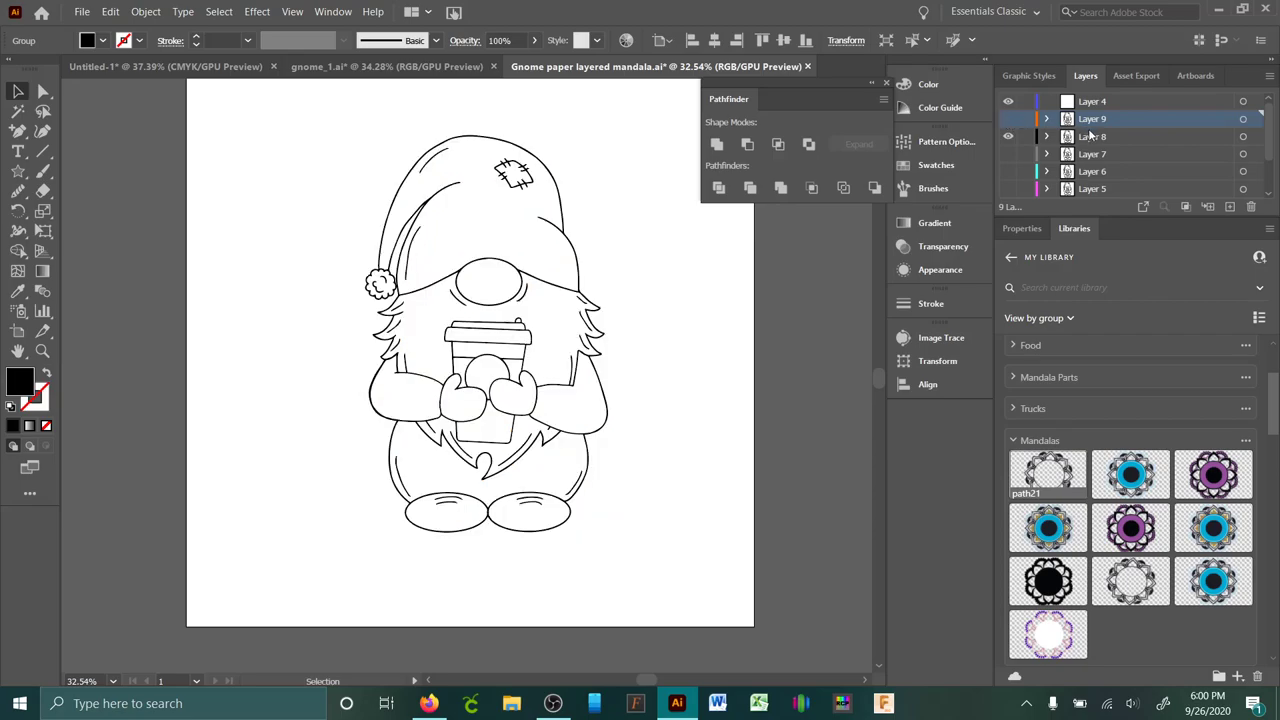
- Give the Layer 8 gnome a 6 pt stroke, expand it, and unite it into one shape
click(1114, 139)
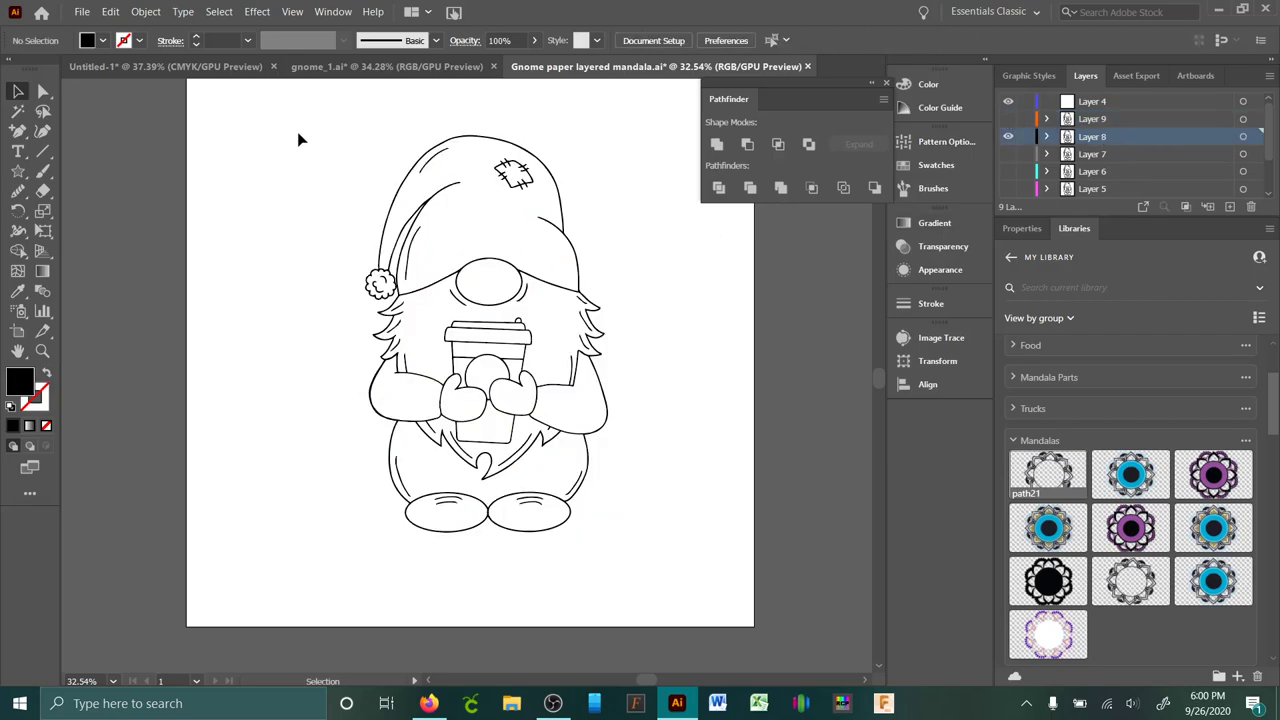
drag(298, 140, 717, 466)
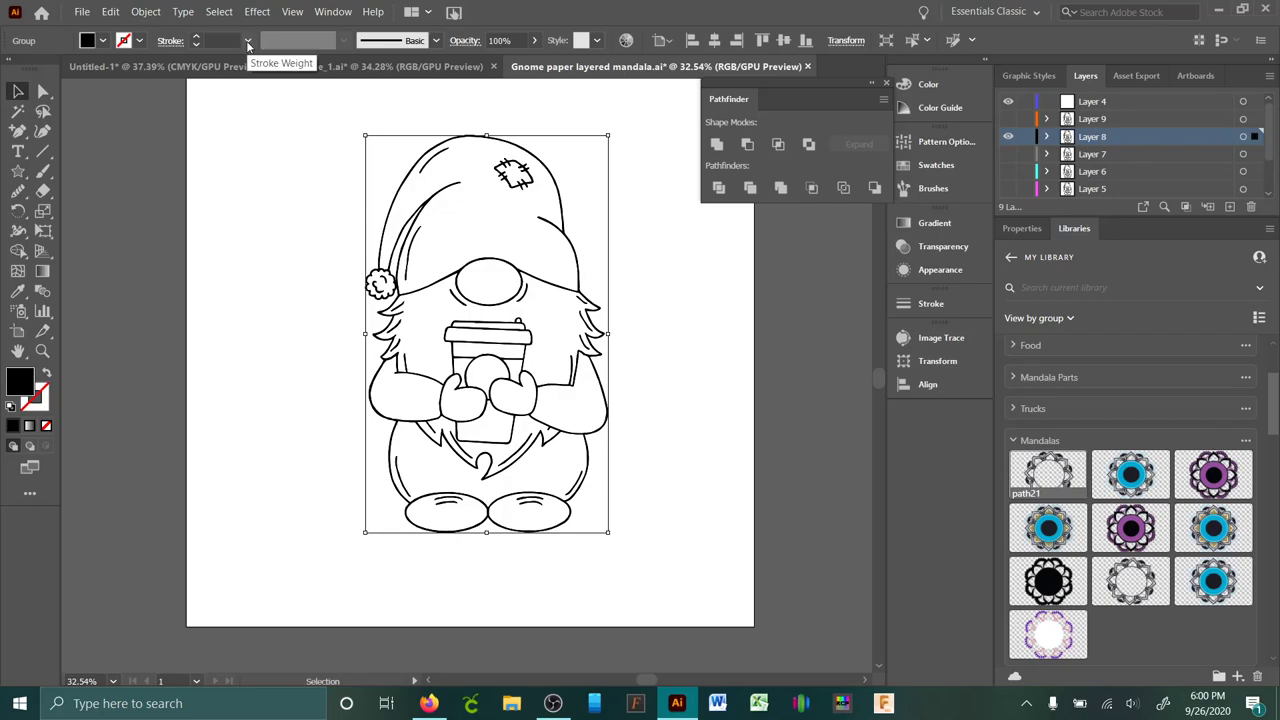
click(248, 41)
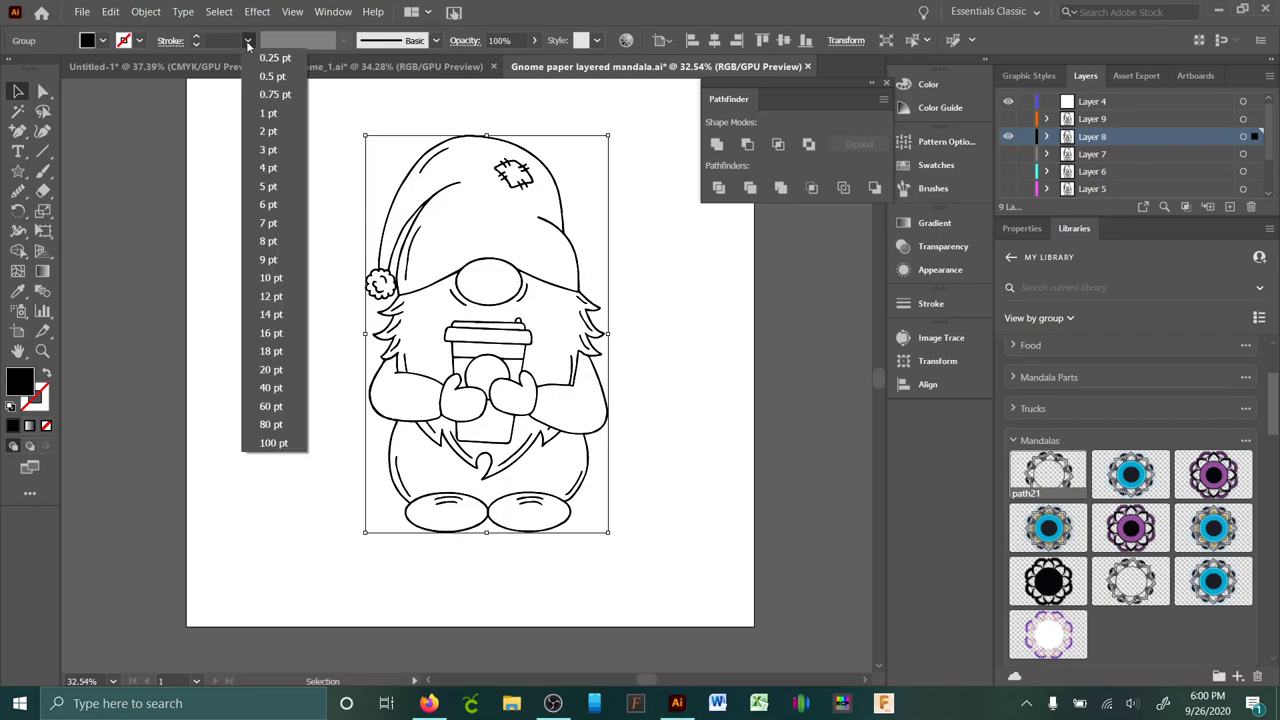
click(279, 205)
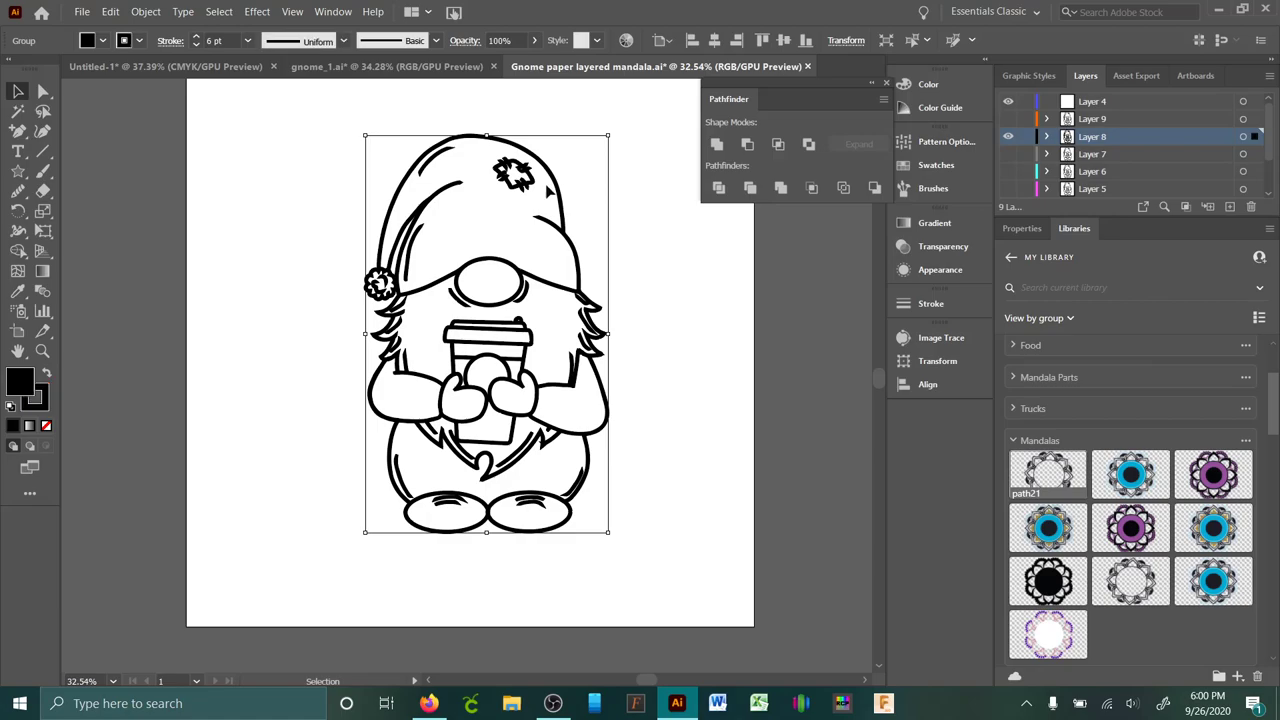
click(141, 11)
click(179, 185)
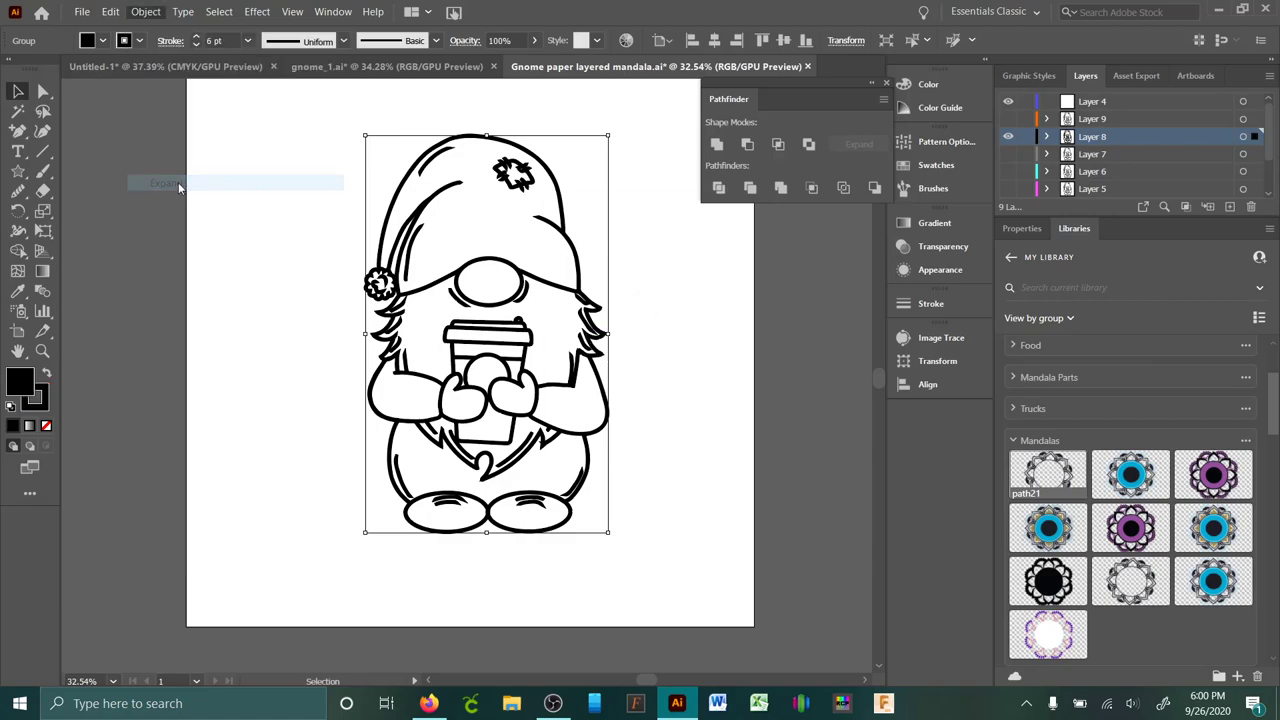
click(596, 449)
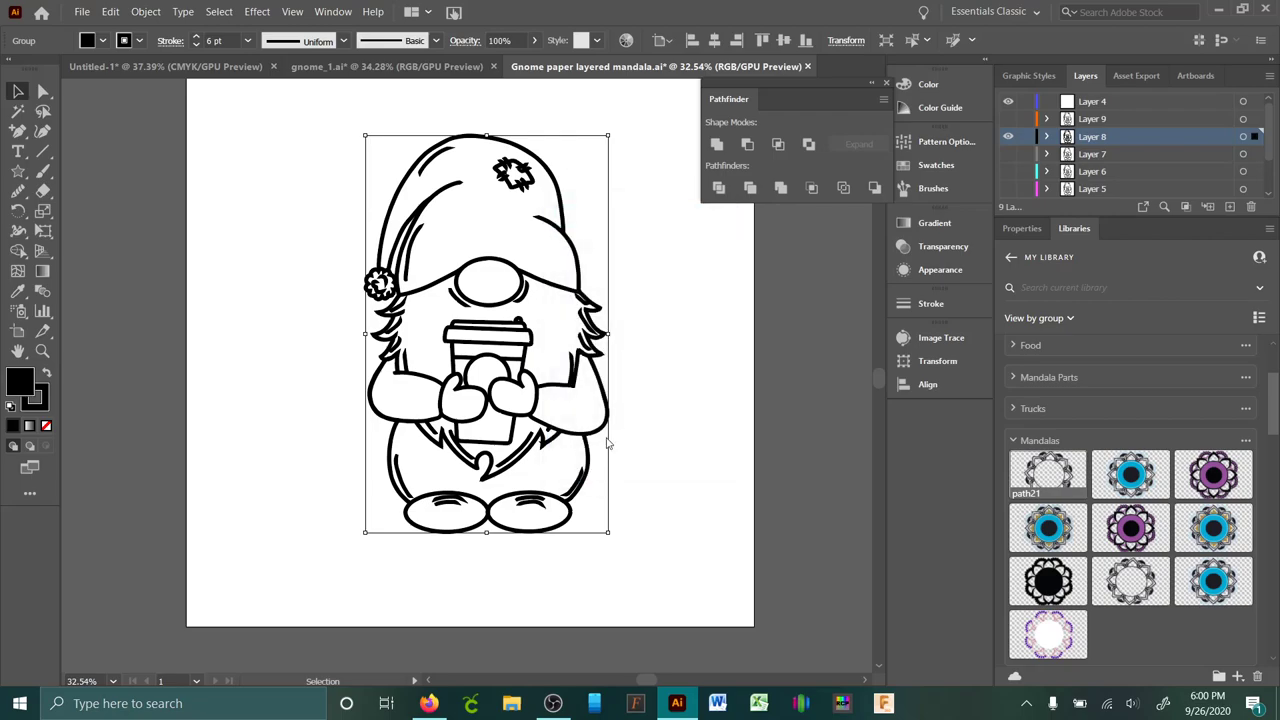
click(716, 147)
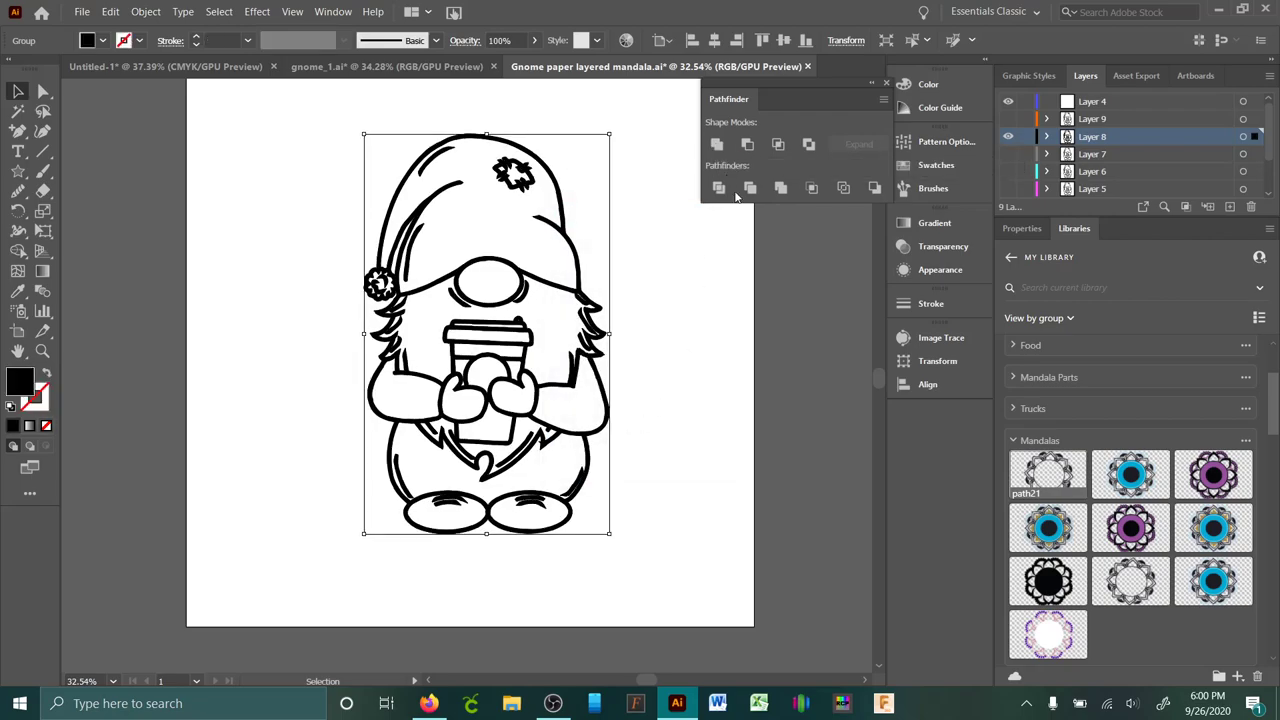
- Fill the merged Layer 8 gnome with crimson DB0F4A
click(777, 284)
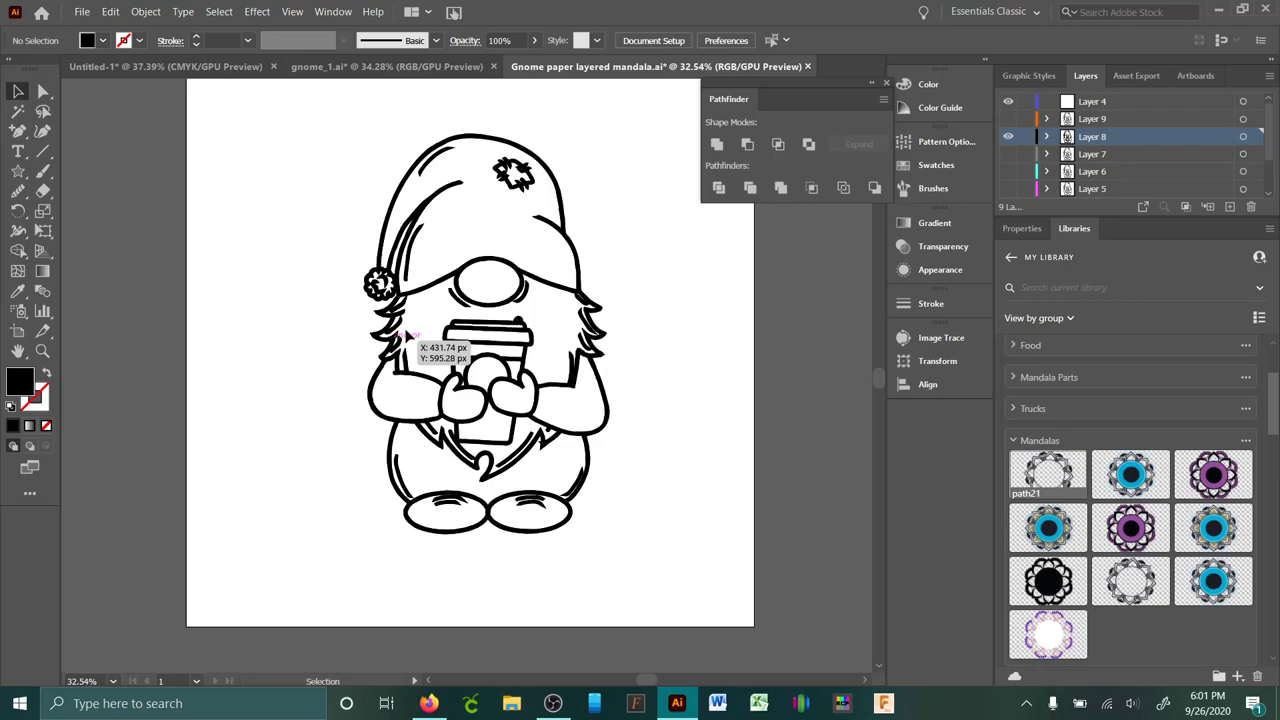
click(445, 358)
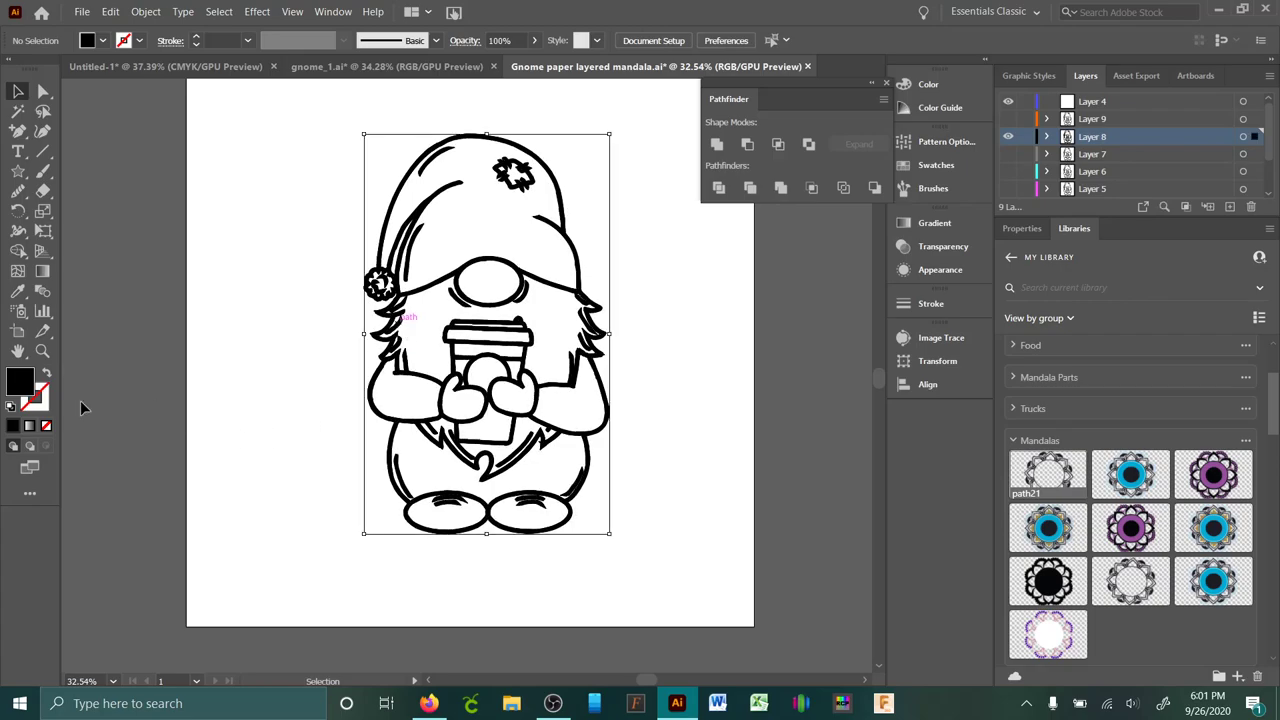
double_click(22, 385)
click(382, 280)
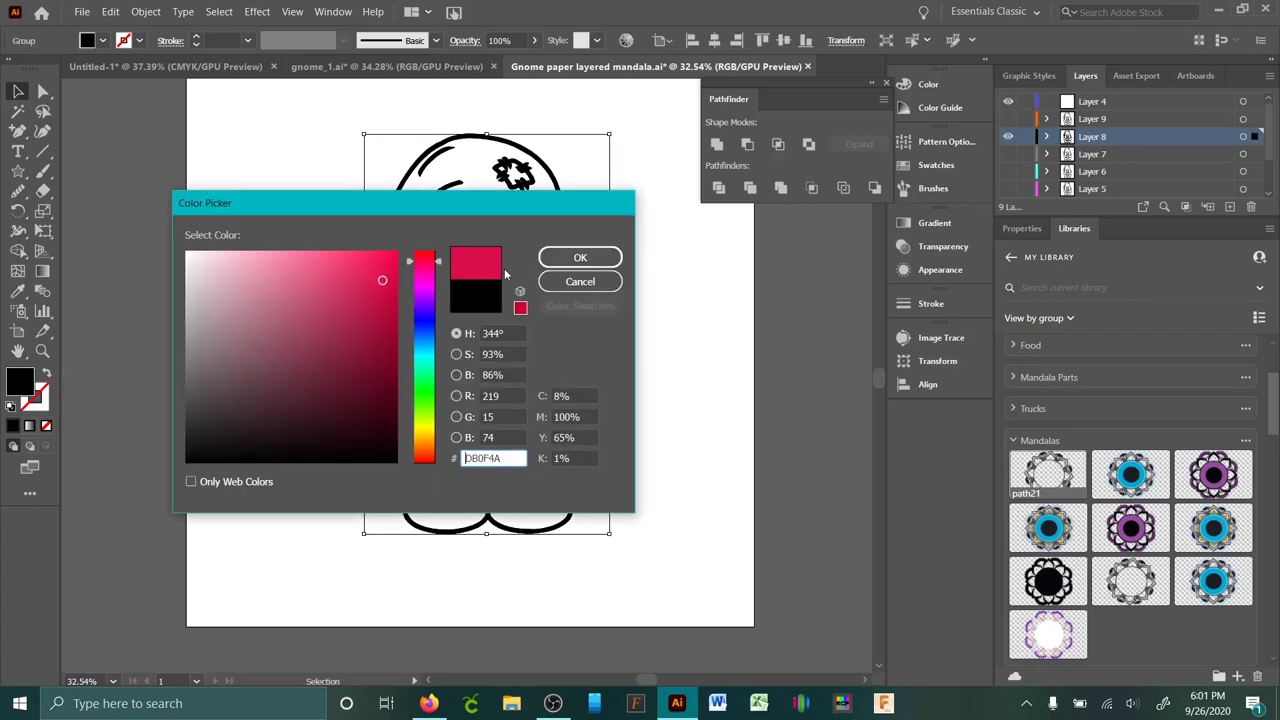
click(557, 261)
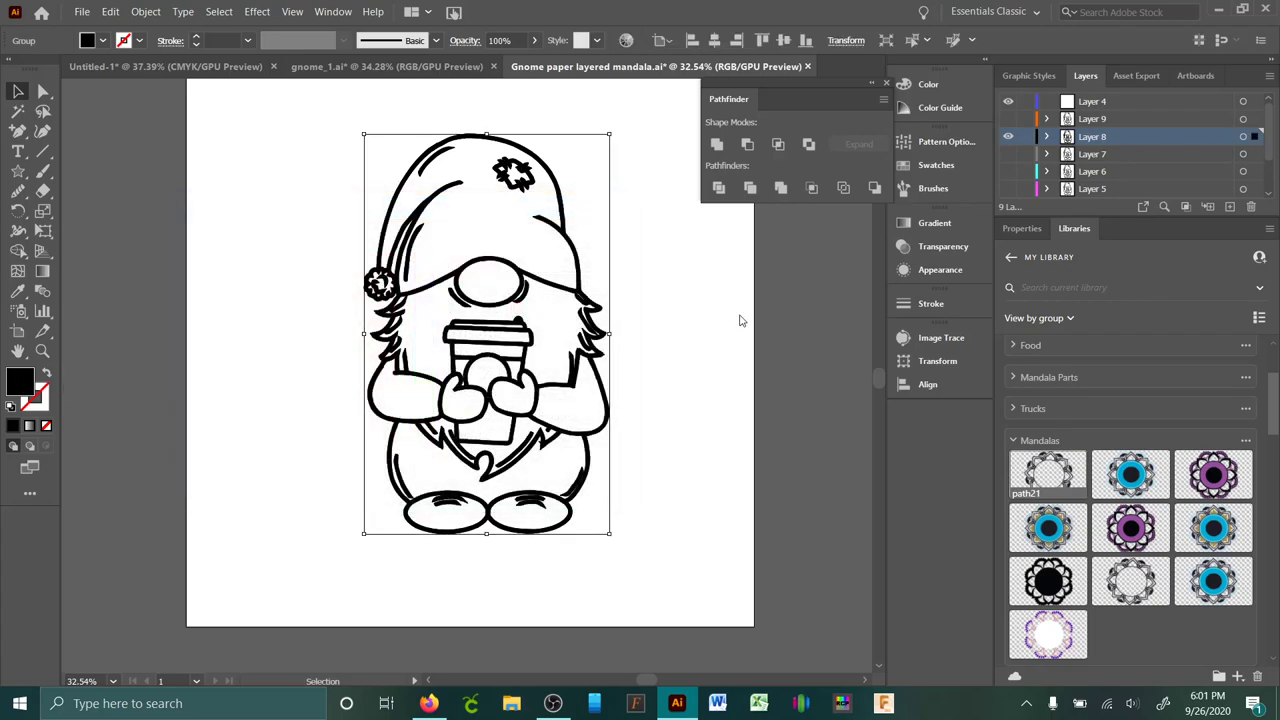
- Rename Layer 8 to '6' and hide it, leaving Layer 9 hidden
click(1008, 119)
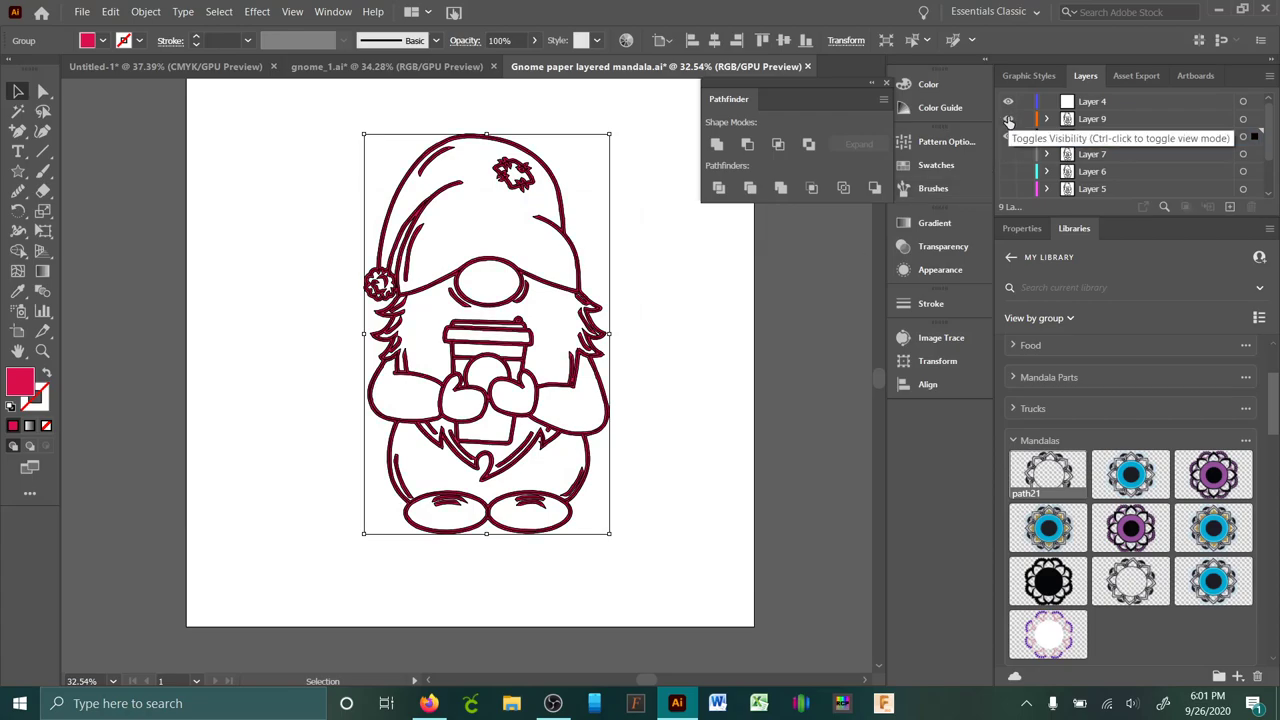
click(1008, 119)
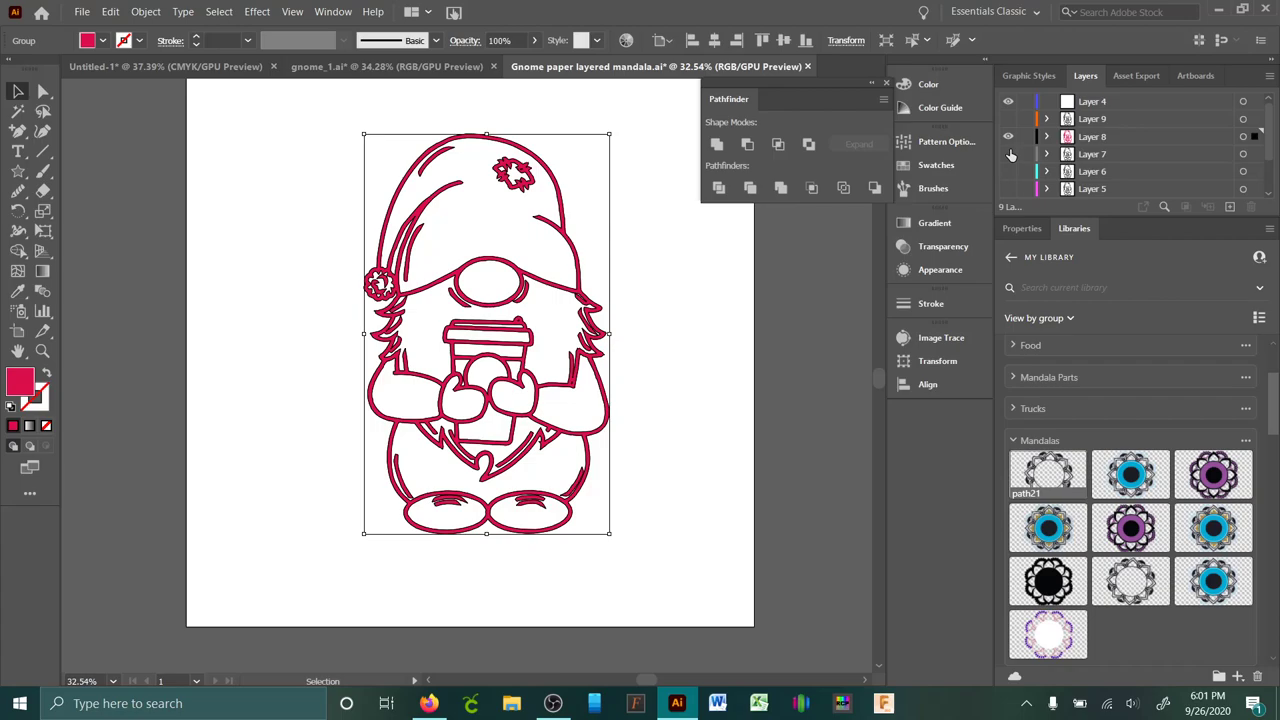
double_click(1094, 138)
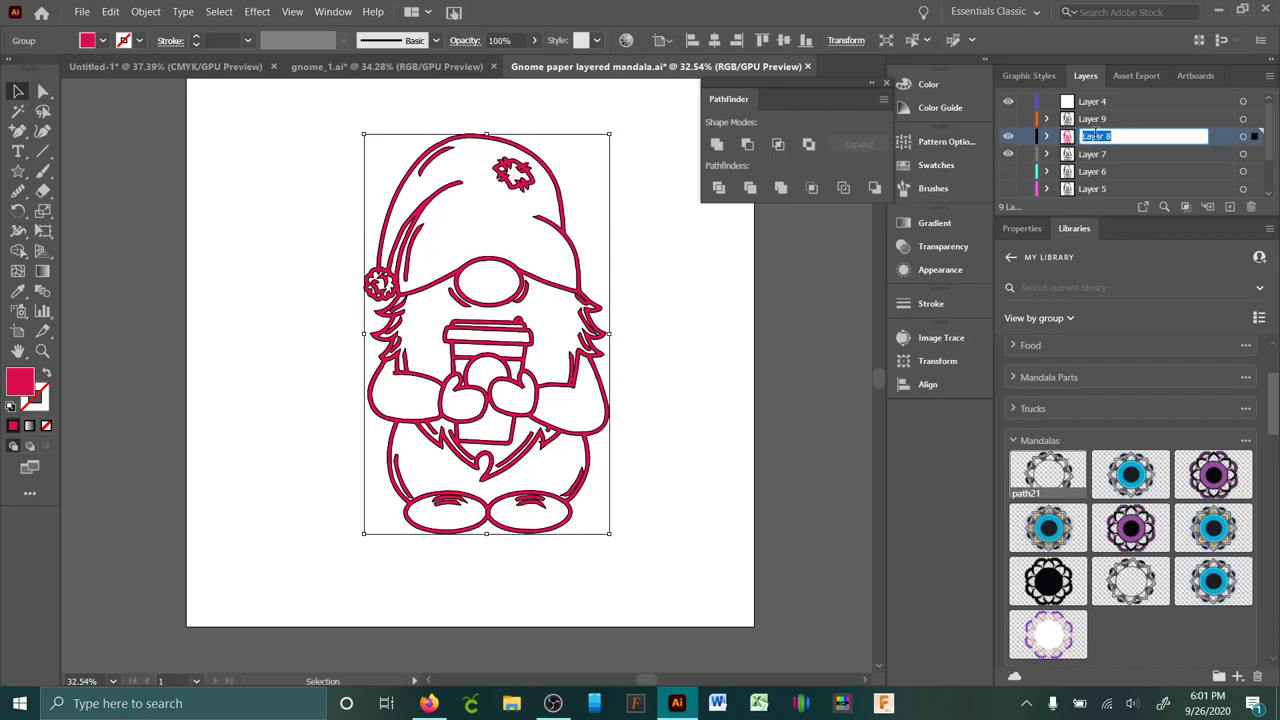
text(6)
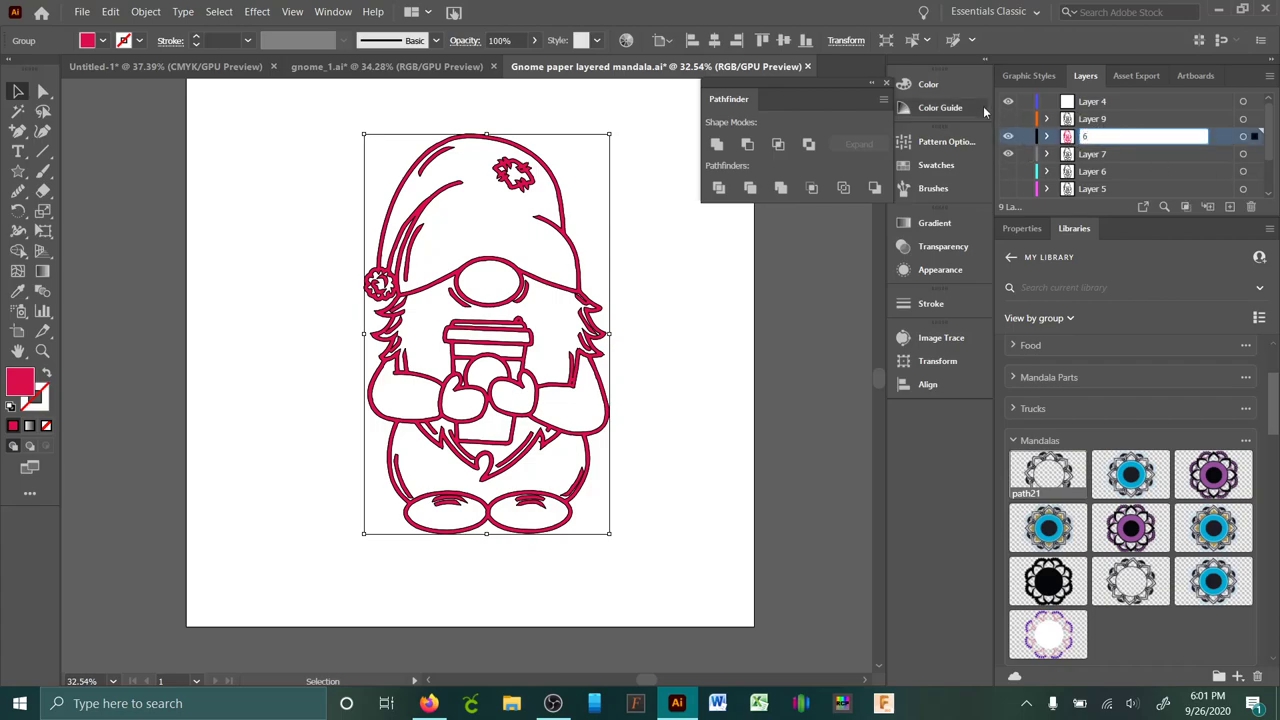
key(Return)
click(1008, 136)
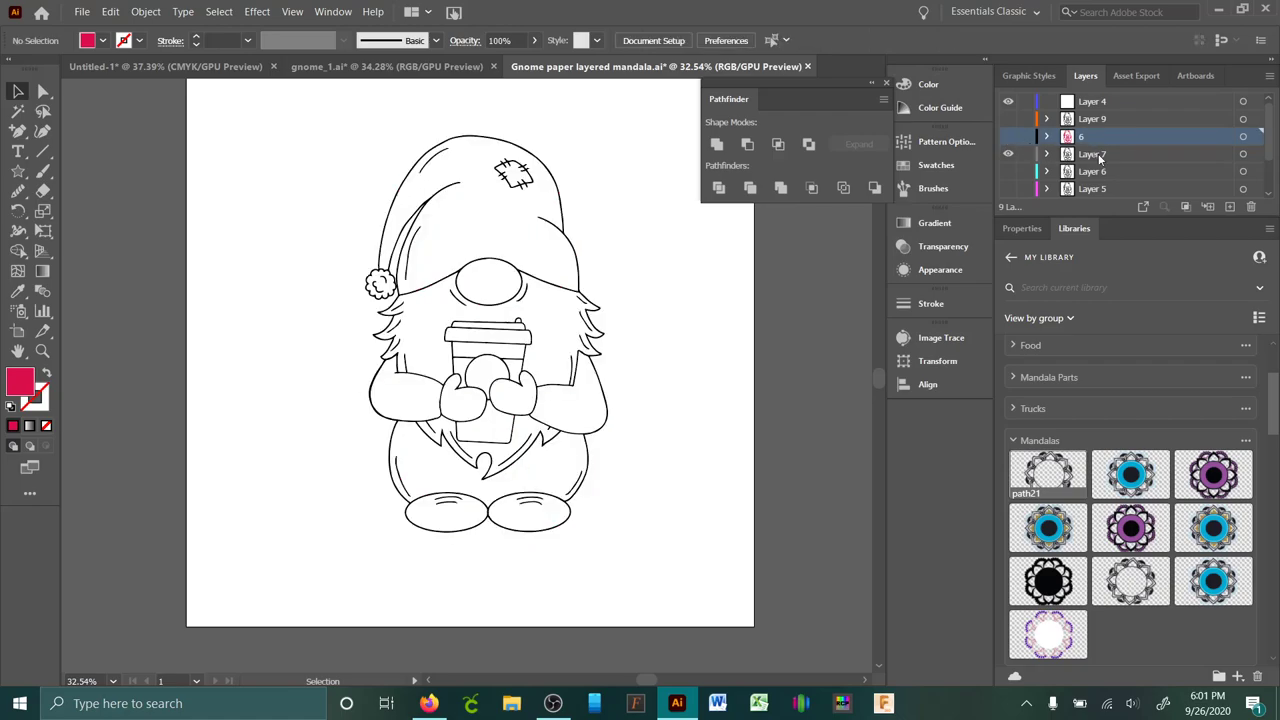
- Give the Layer 7 gnome a 12 pt stroke, expand it, and unite it into one shape
click(1100, 155)
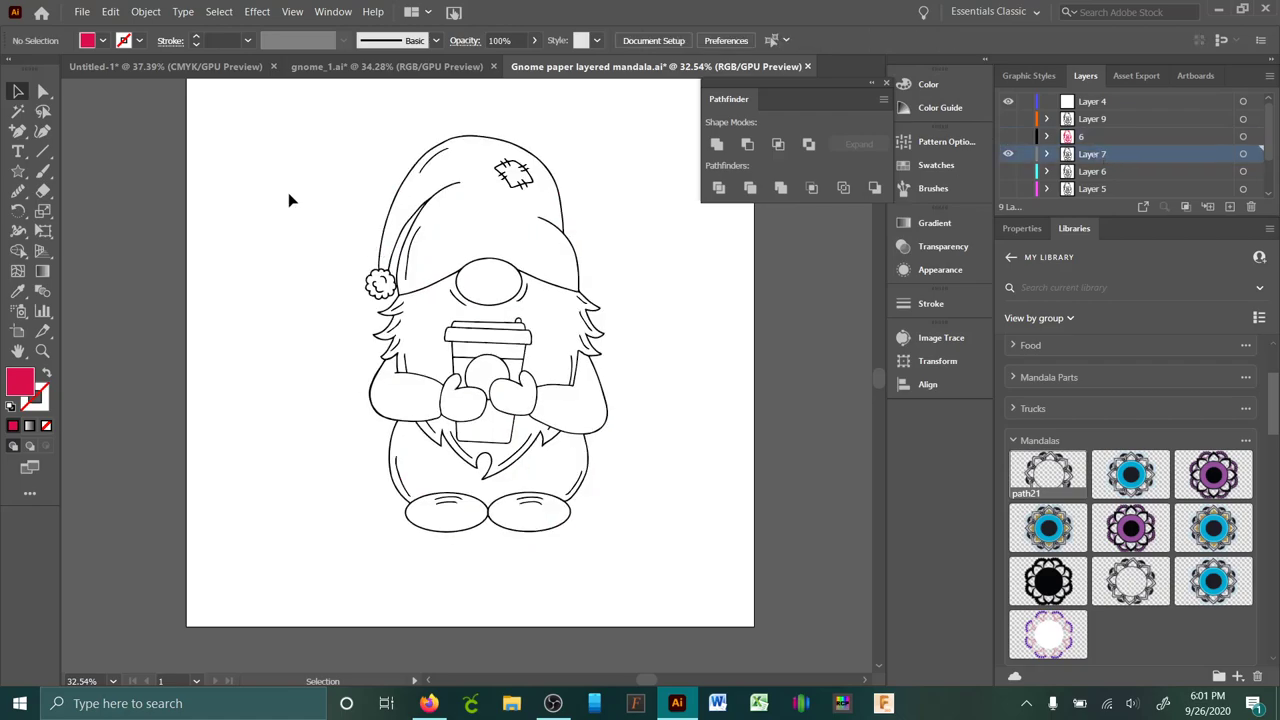
drag(289, 198, 810, 536)
click(246, 42)
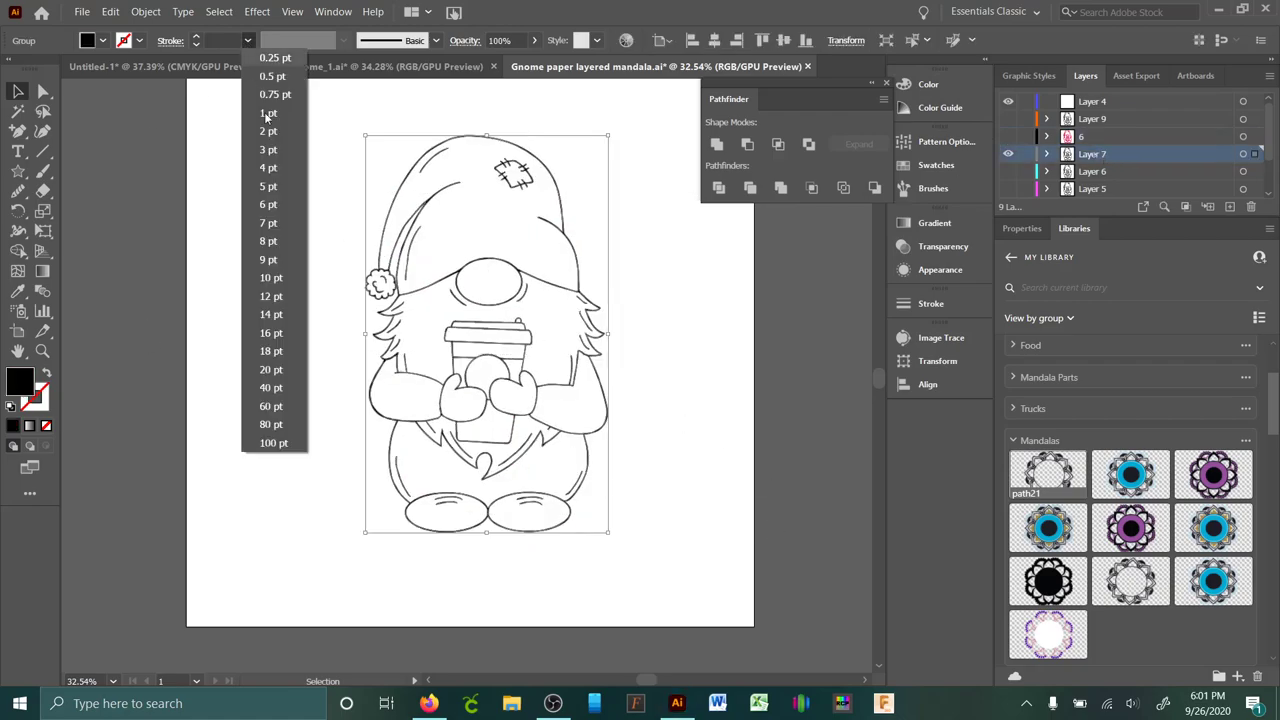
click(270, 296)
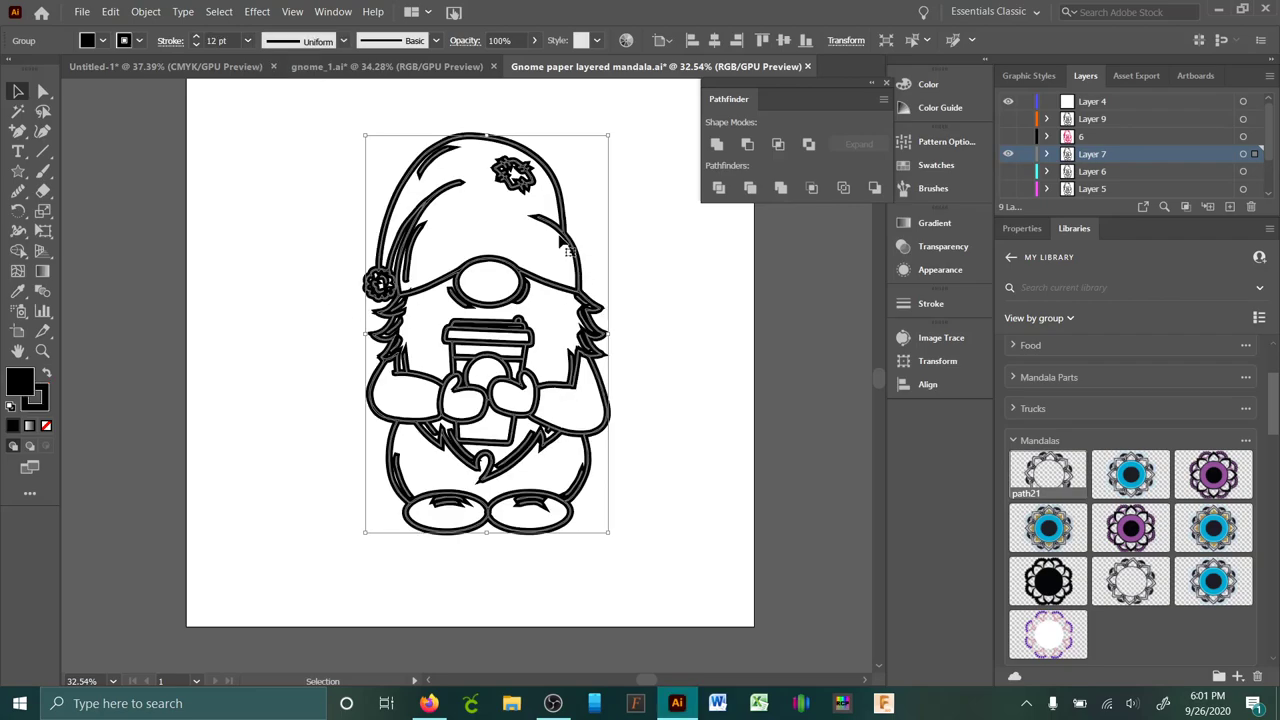
click(145, 11)
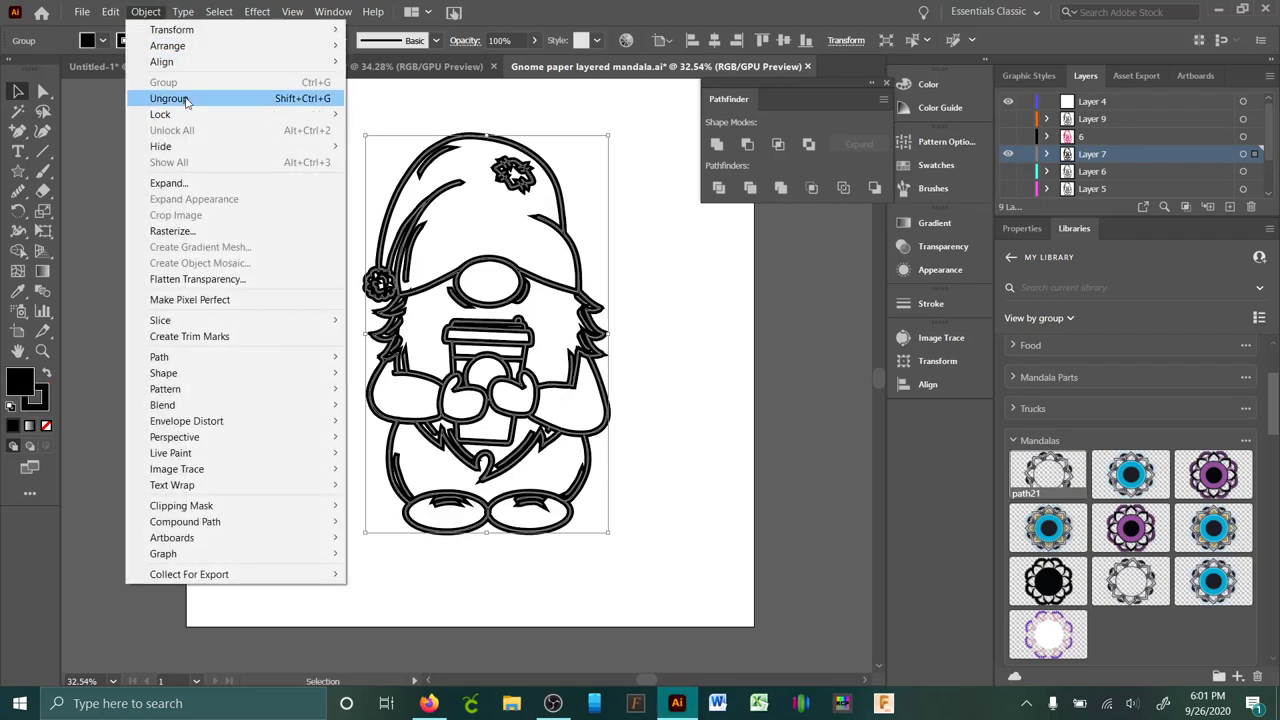
click(190, 184)
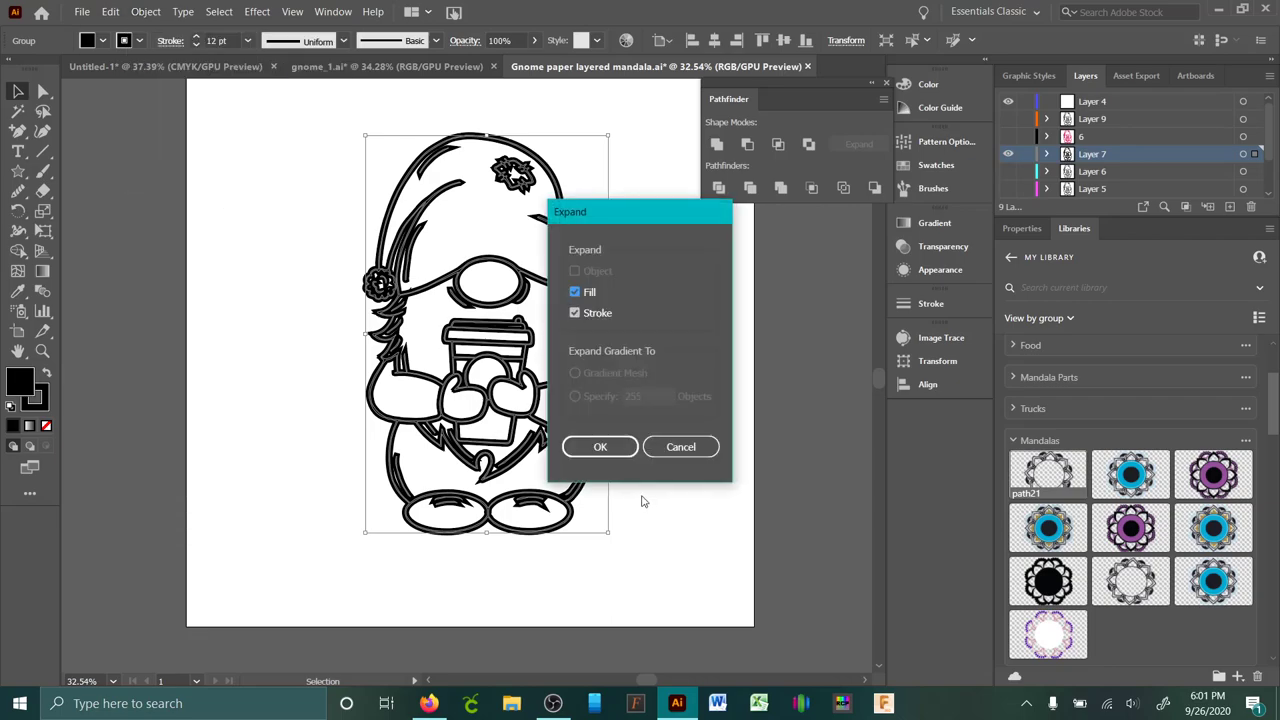
click(618, 455)
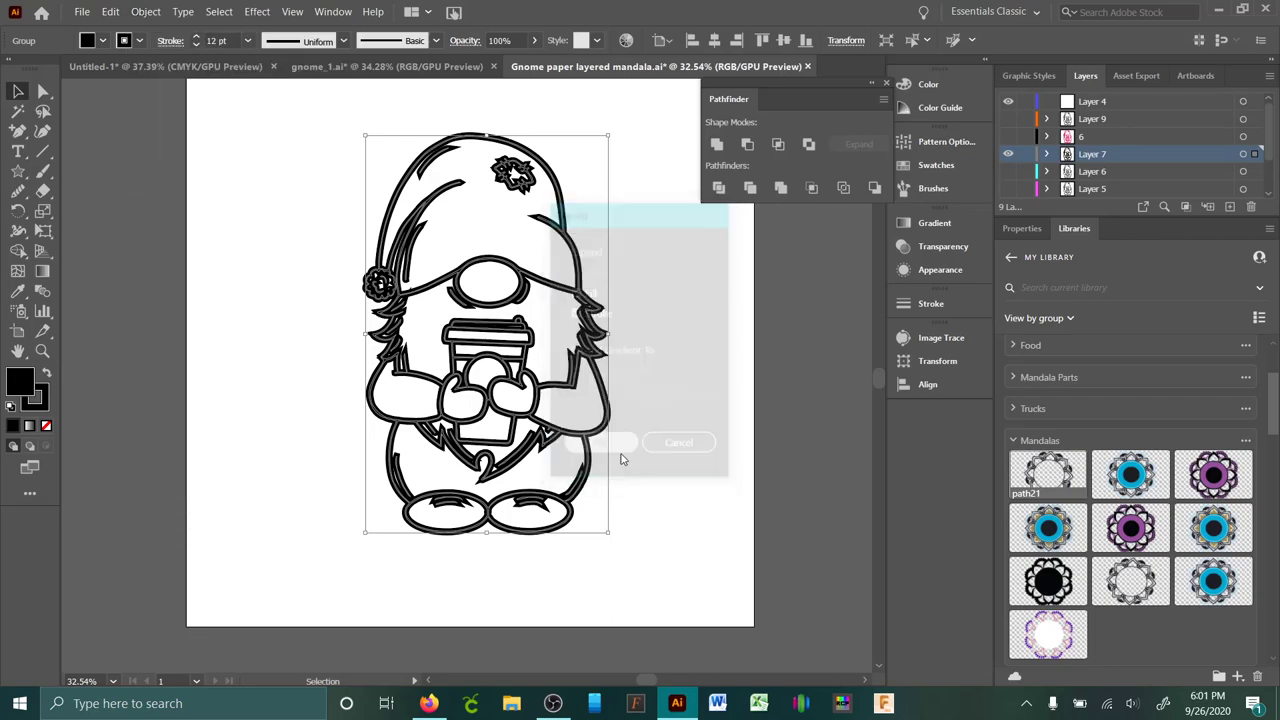
click(717, 145)
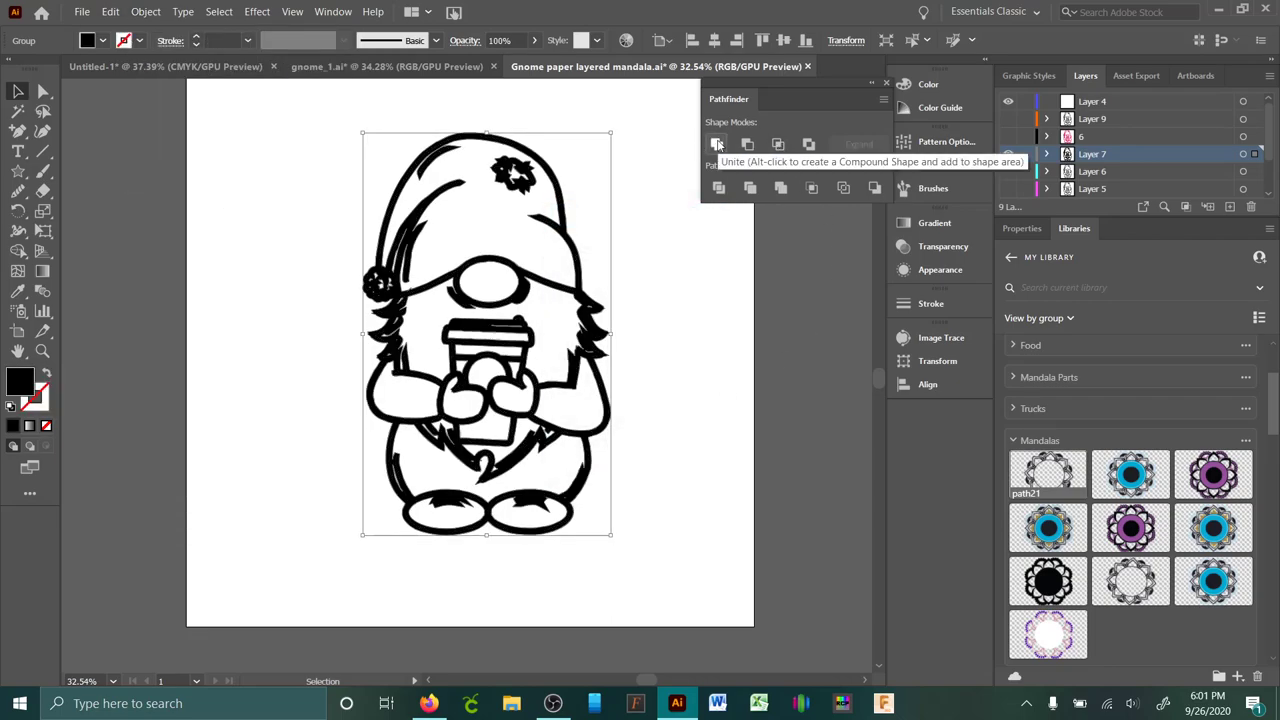
- Rename Layer 7 to '12' and fill its gnome with green 10FC3C
double_click(1086, 155)
text(a)
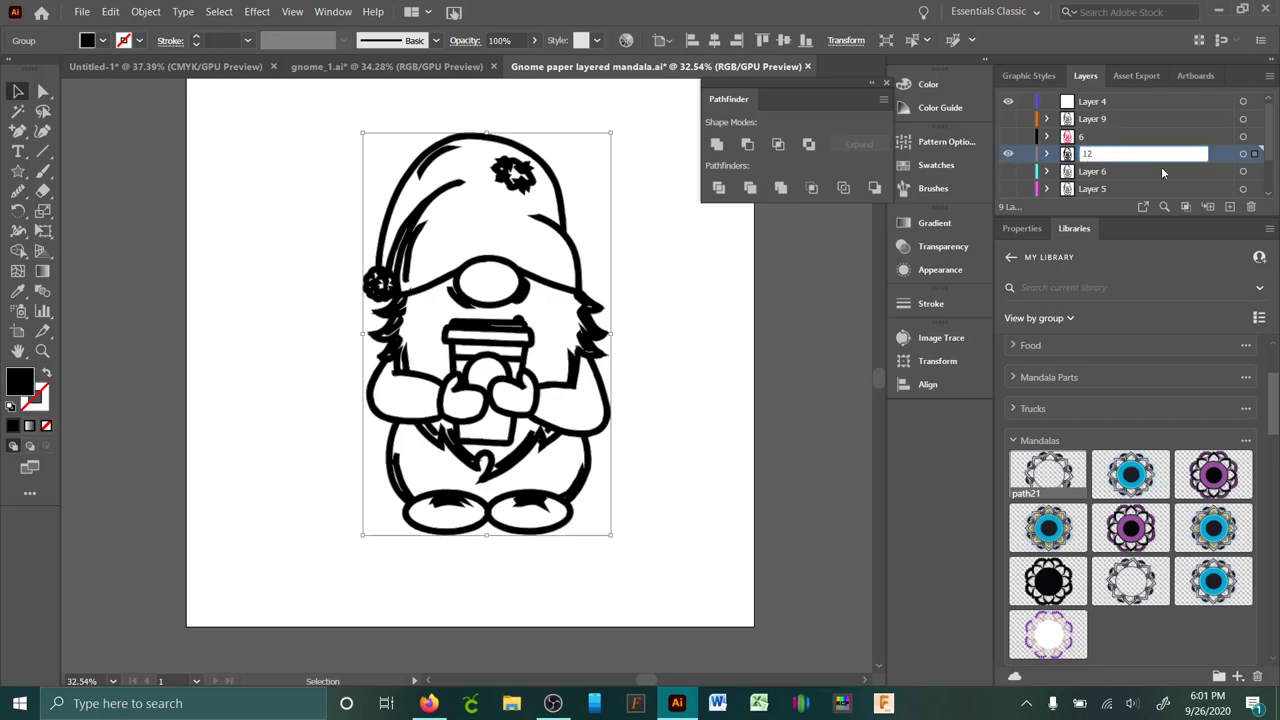
key(Return)
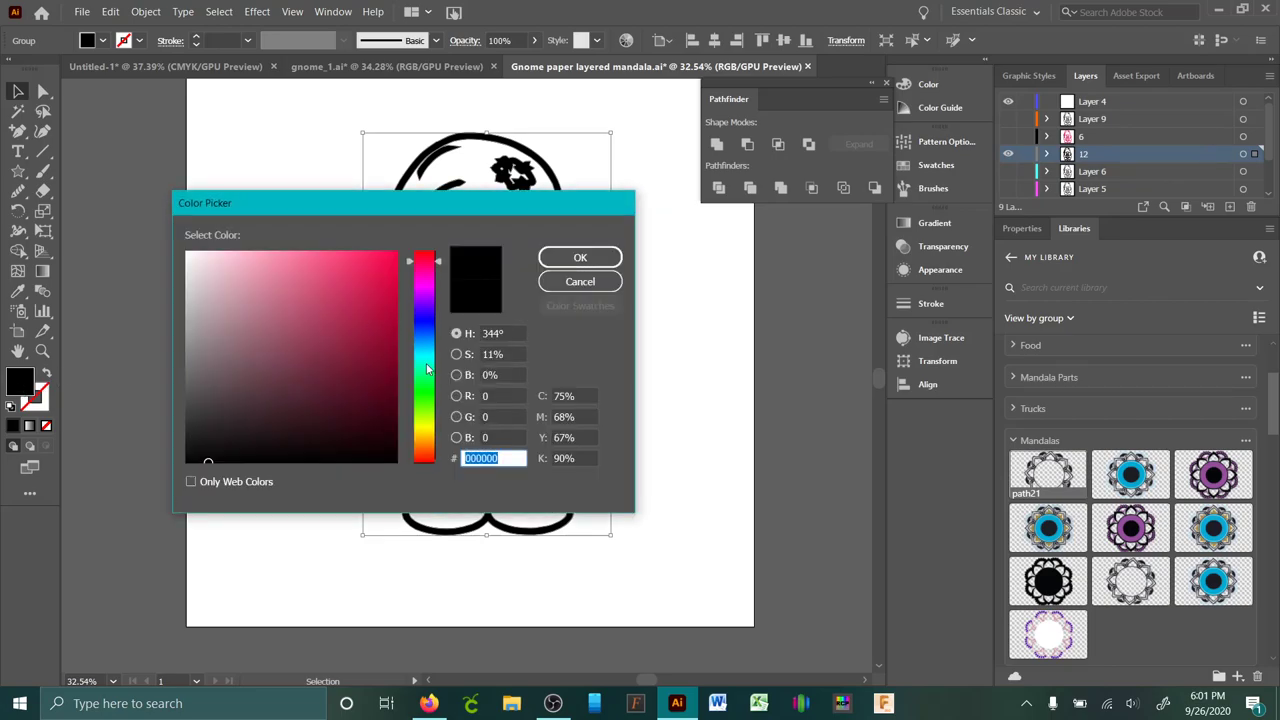
drag(427, 370, 428, 385)
click(384, 253)
click(572, 257)
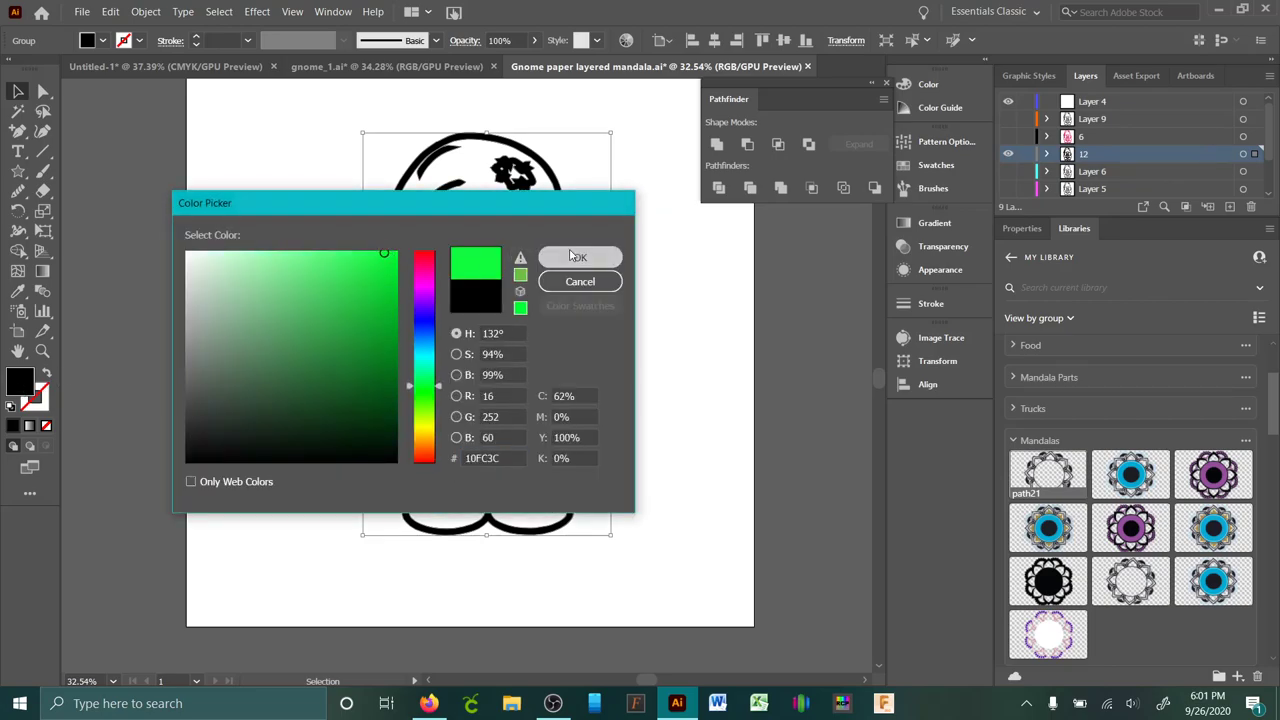
- Show crimson layer 6, hide layer 12, and reveal the Layer 6 gnome
click(1008, 136)
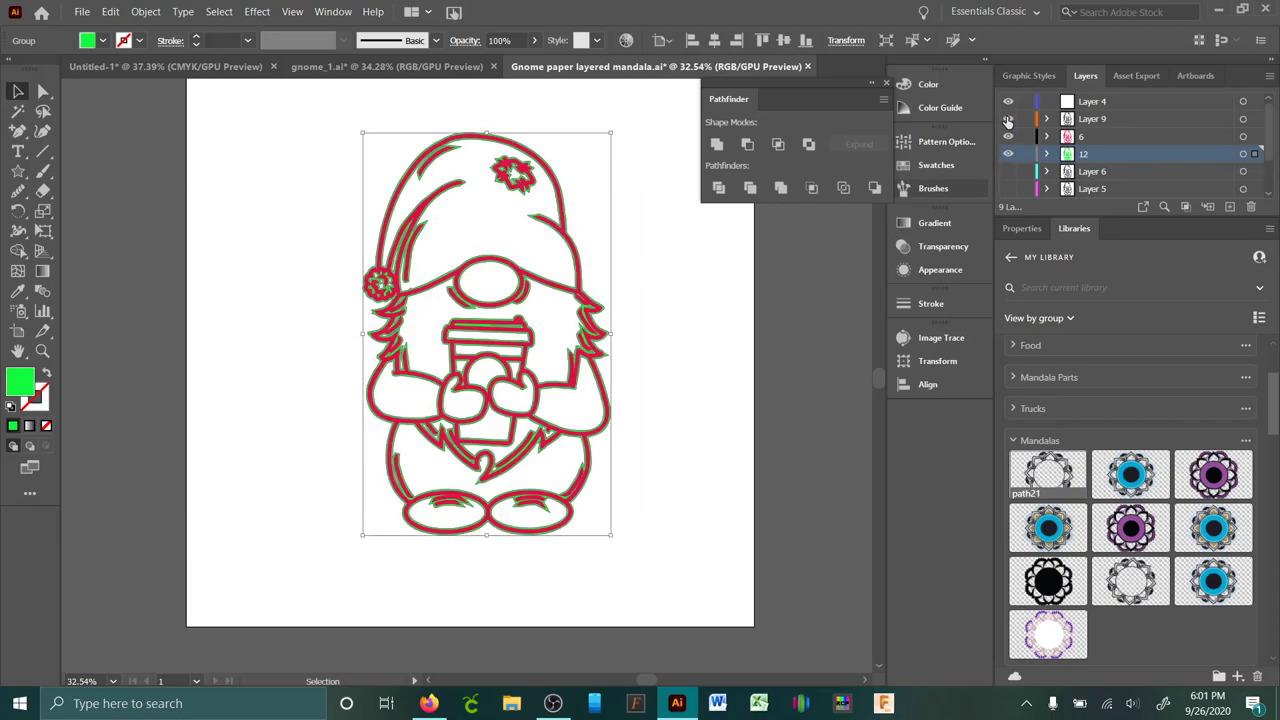
click(1008, 118)
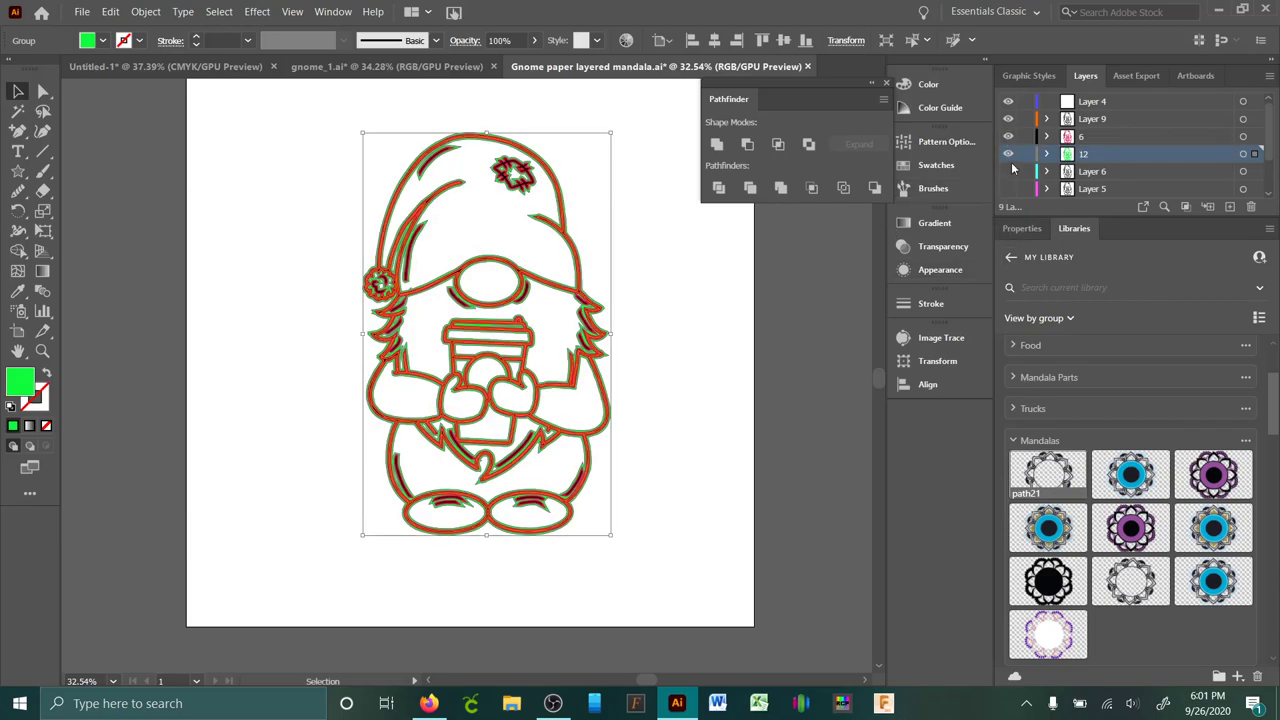
click(1008, 118)
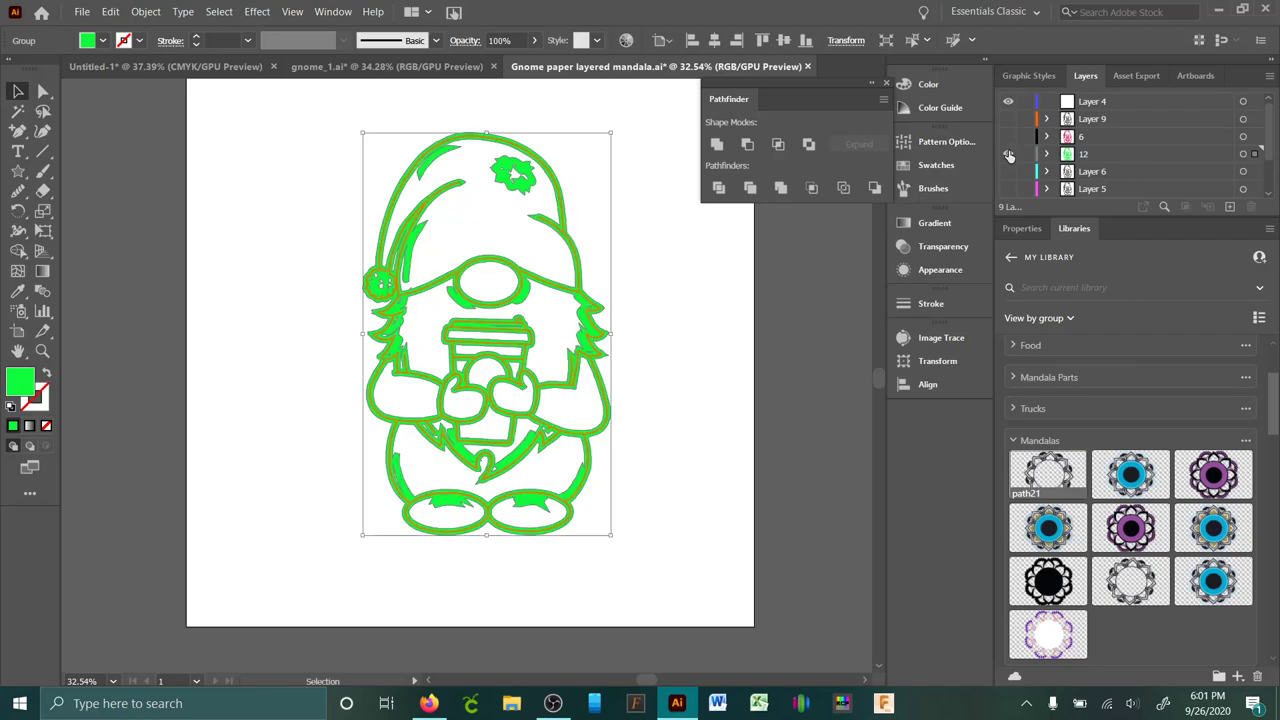
click(1008, 153)
click(1008, 171)
- Give the Layer 6 gnome a 20 pt stroke, expand it, and unite it into one shape
click(1093, 172)
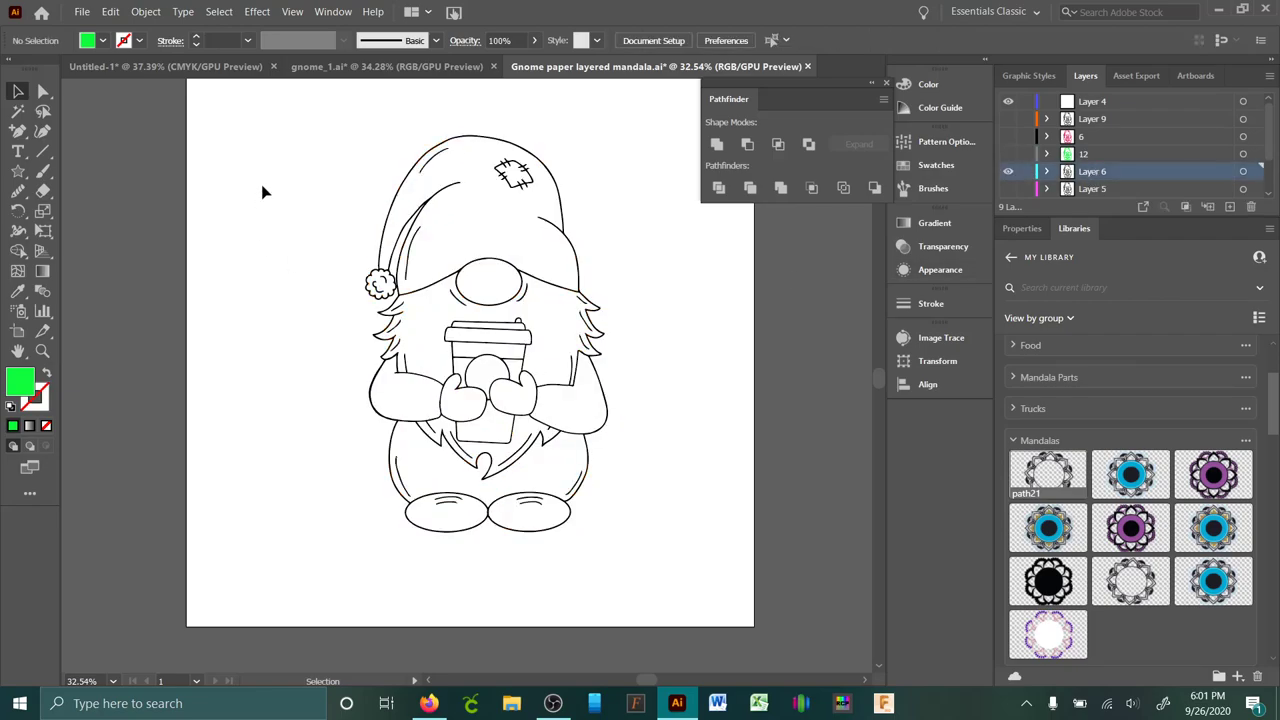
drag(262, 191, 641, 300)
click(247, 40)
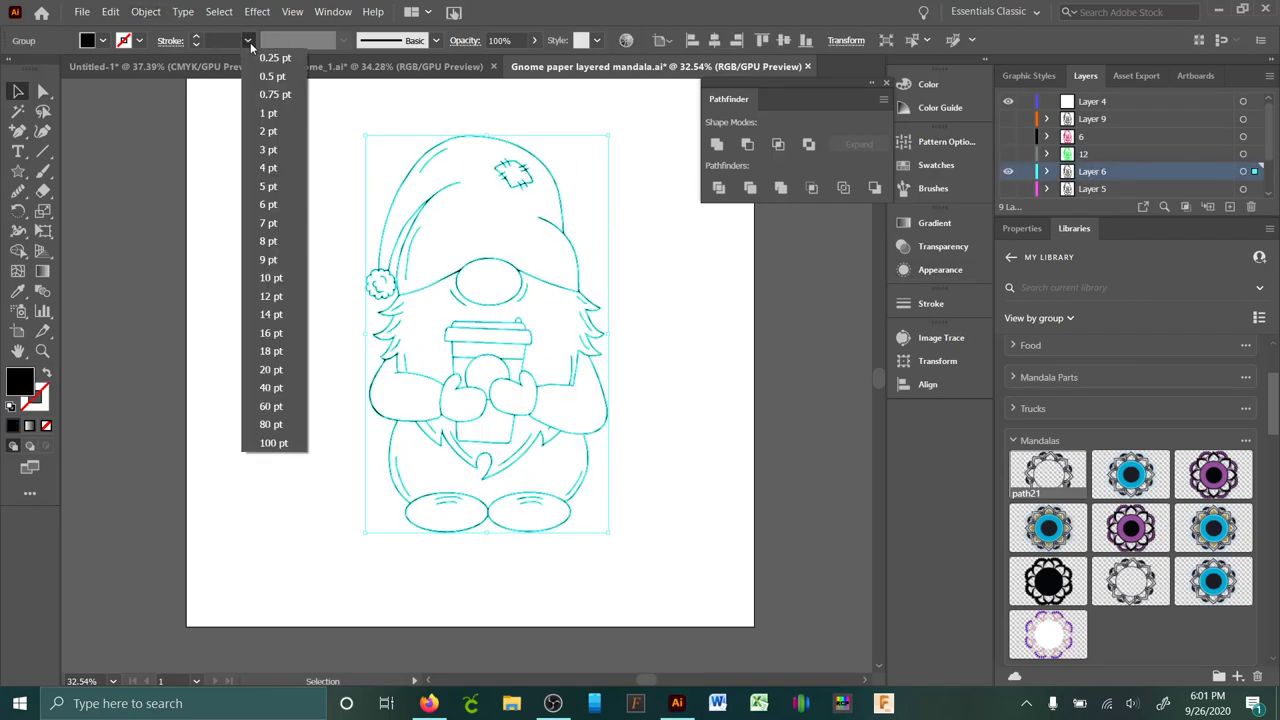
click(277, 370)
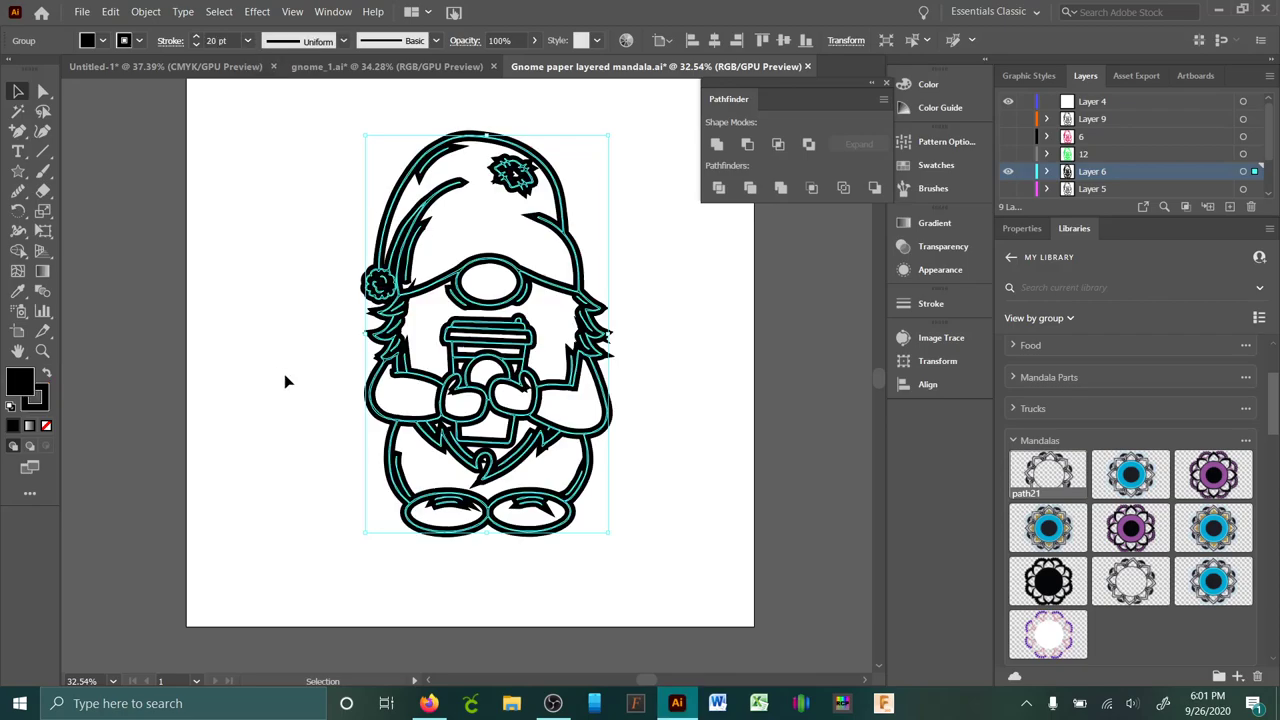
click(113, 12)
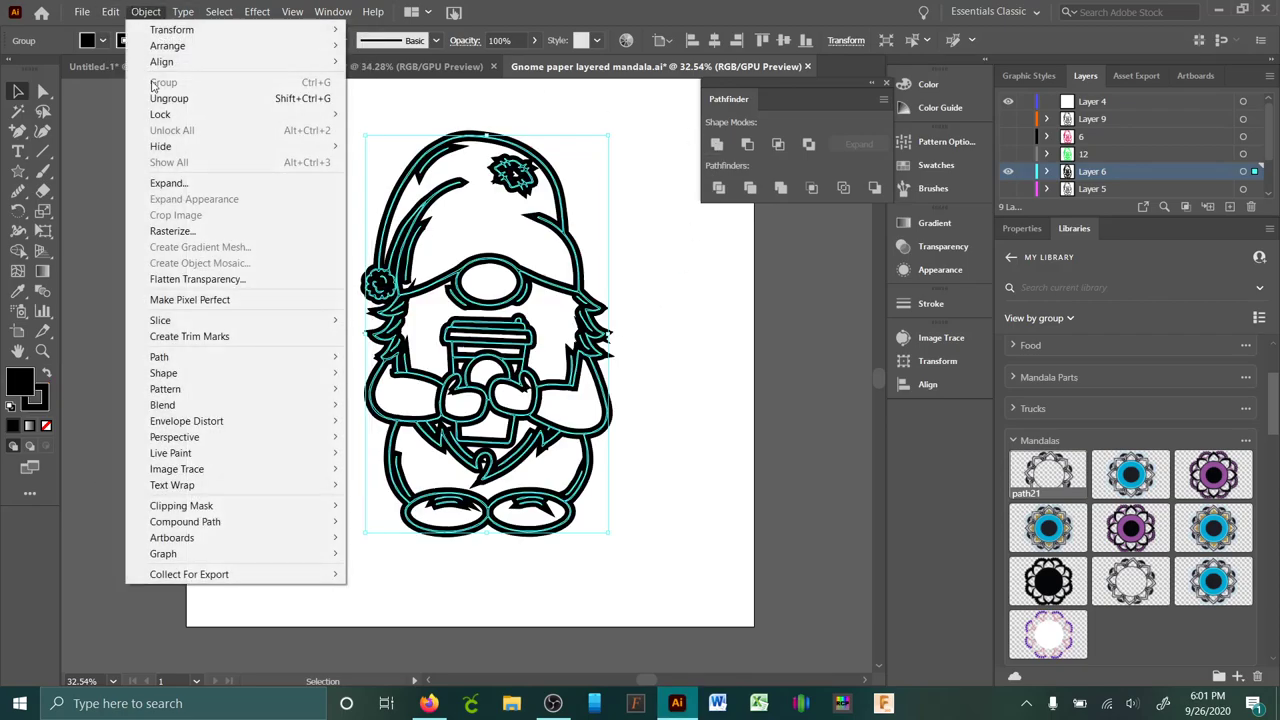
click(160, 181)
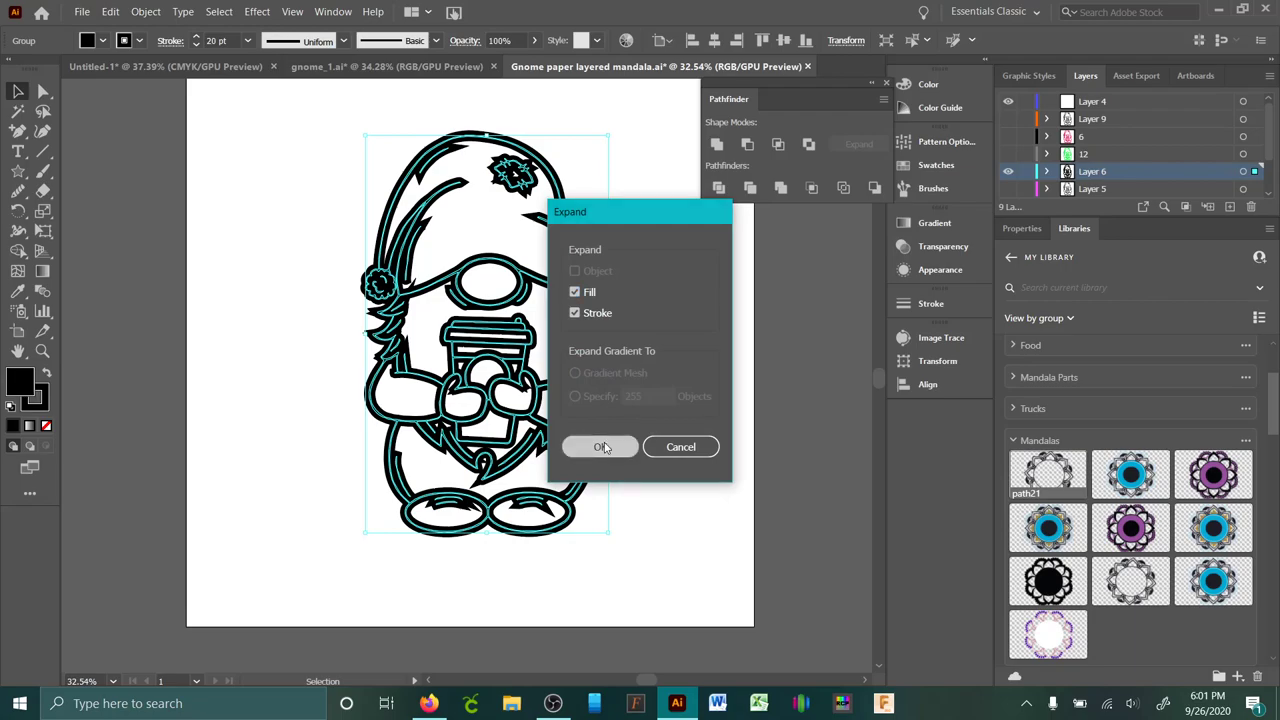
click(603, 447)
click(716, 145)
- Fill the merged Layer 6 gnome with blue 2C18E8
click(24, 380)
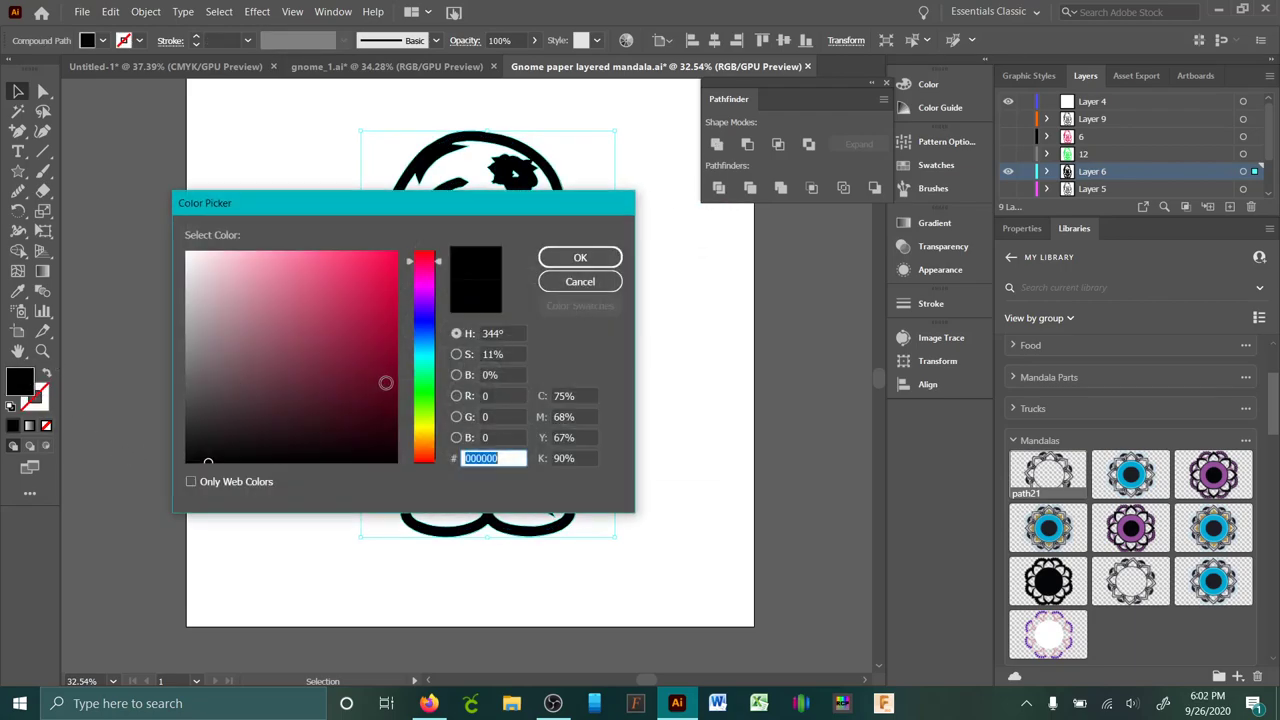
drag(436, 353, 436, 320)
click(375, 268)
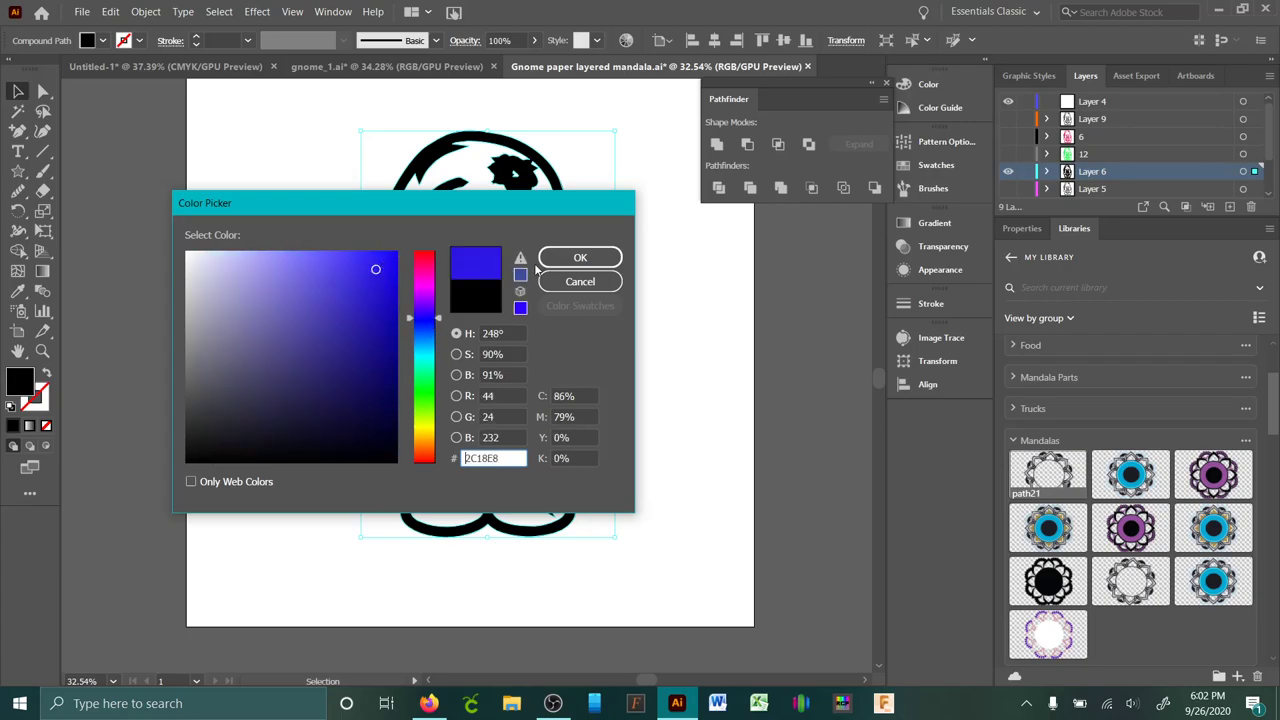
click(580, 257)
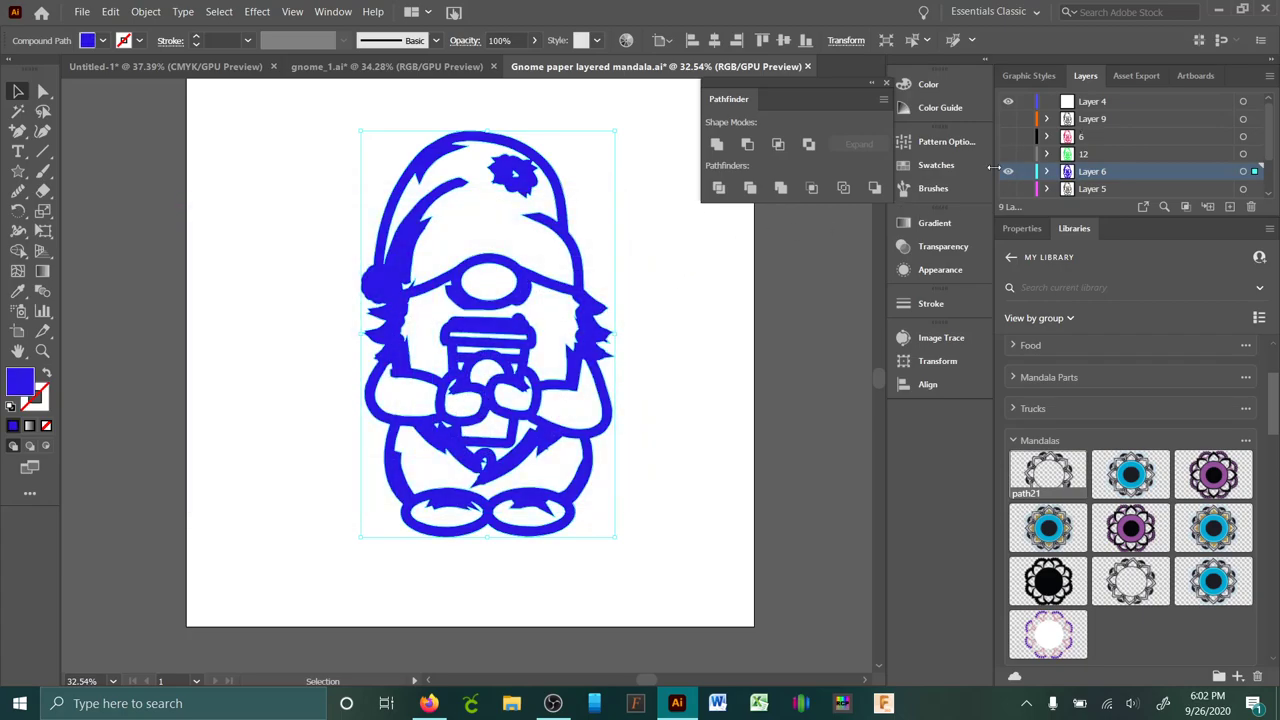
- Turn visibility back on for layers 12, 6 and 9 to see the stack
click(1008, 153)
click(1008, 136)
click(1008, 118)
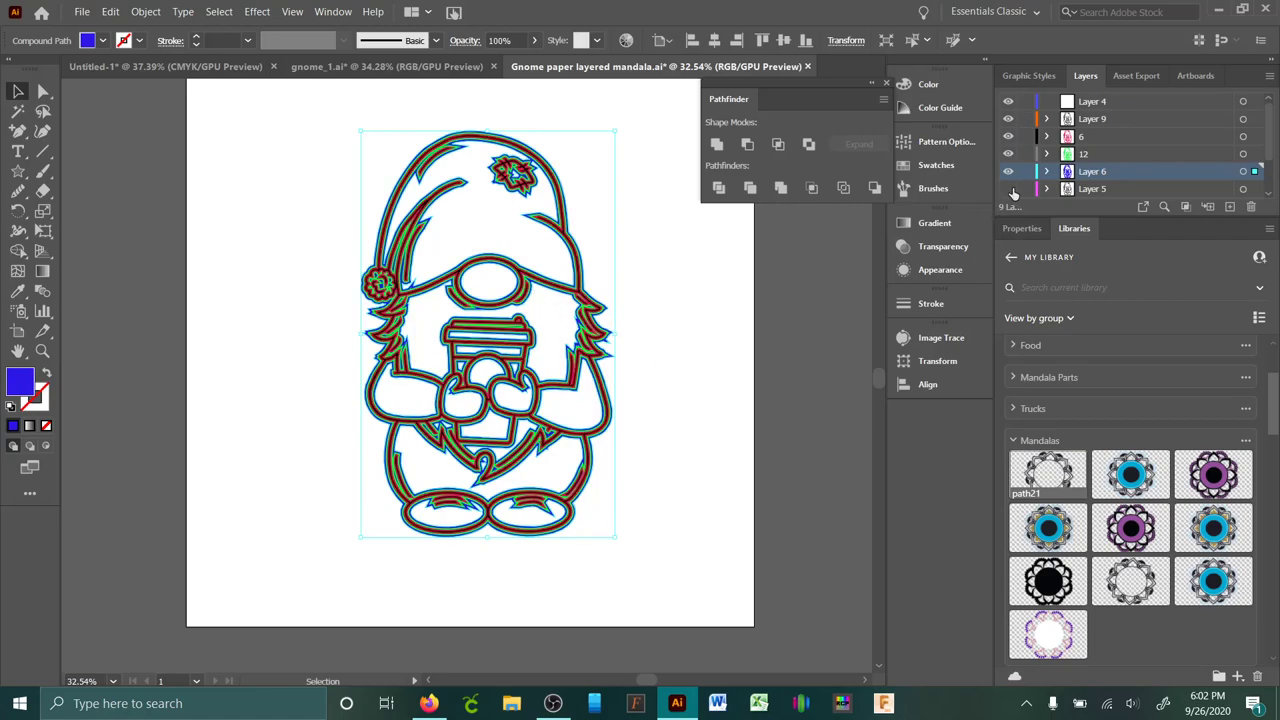
- Hide crimson layer 6 and Layer 9, then show and activate Layer 5
scroll(1100, 172, down, 3)
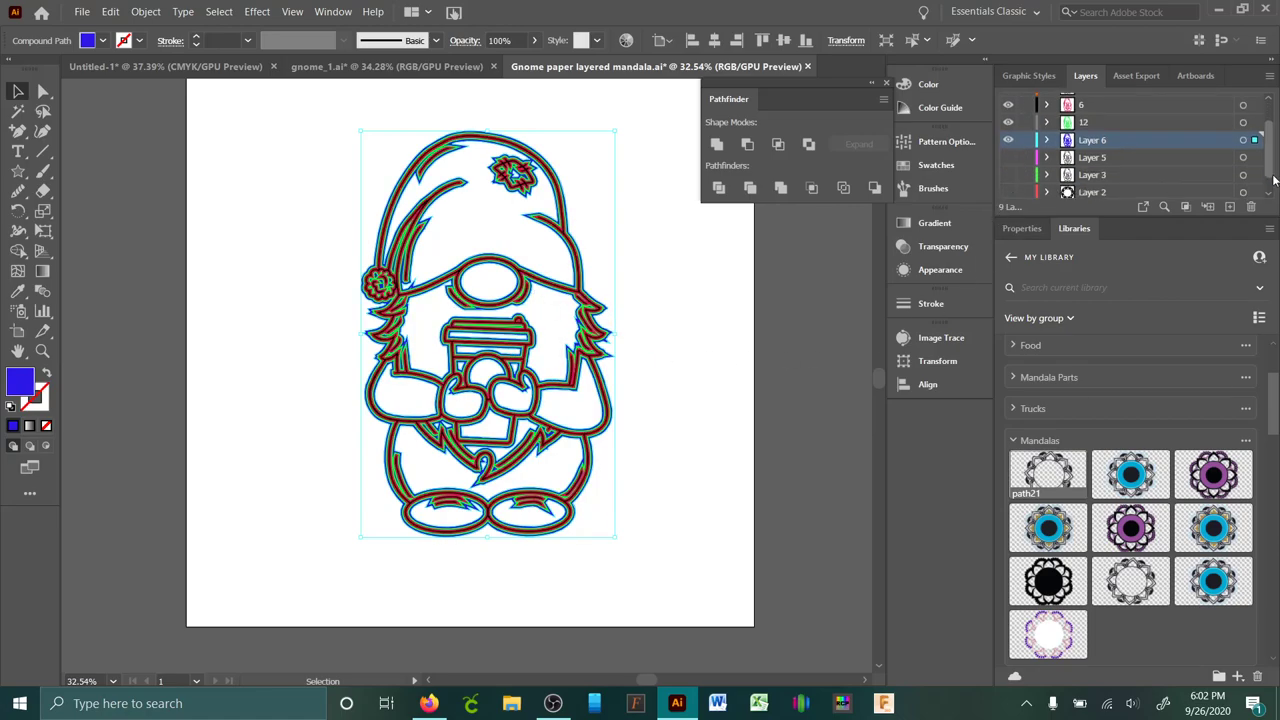
drag(1008, 122, 1008, 105)
scroll(1012, 118, up, 3)
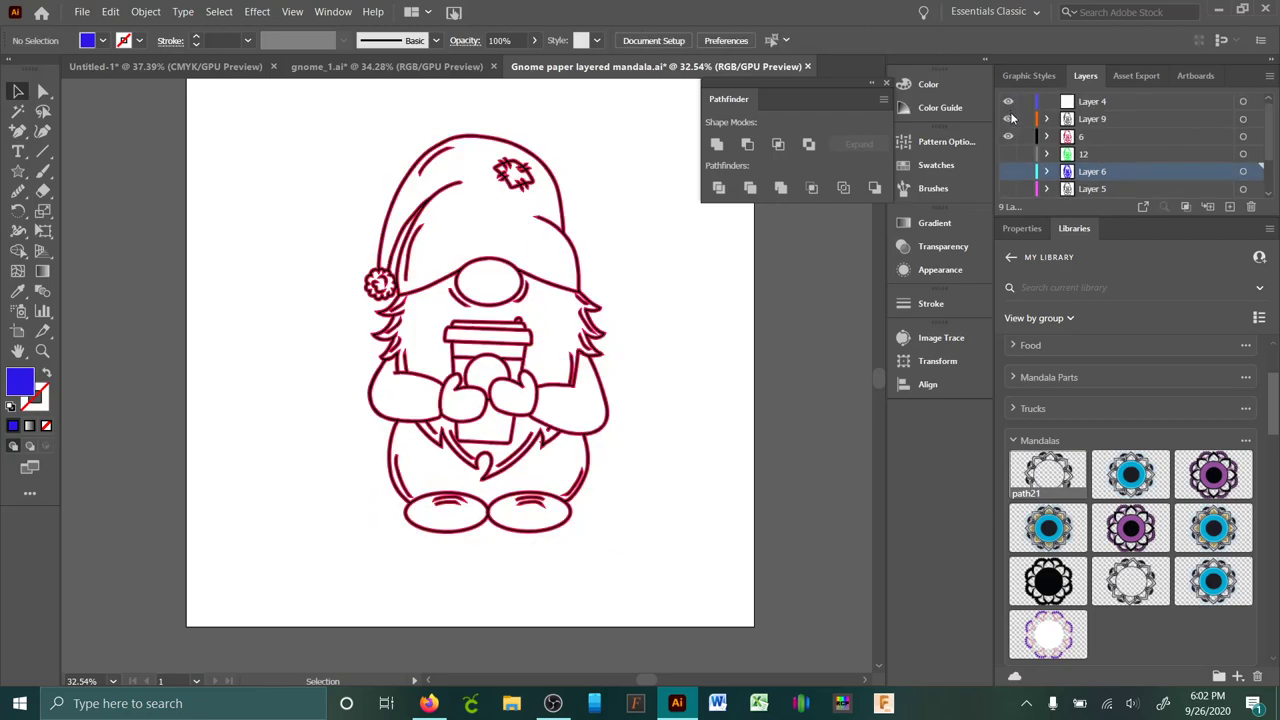
click(1008, 136)
click(1008, 118)
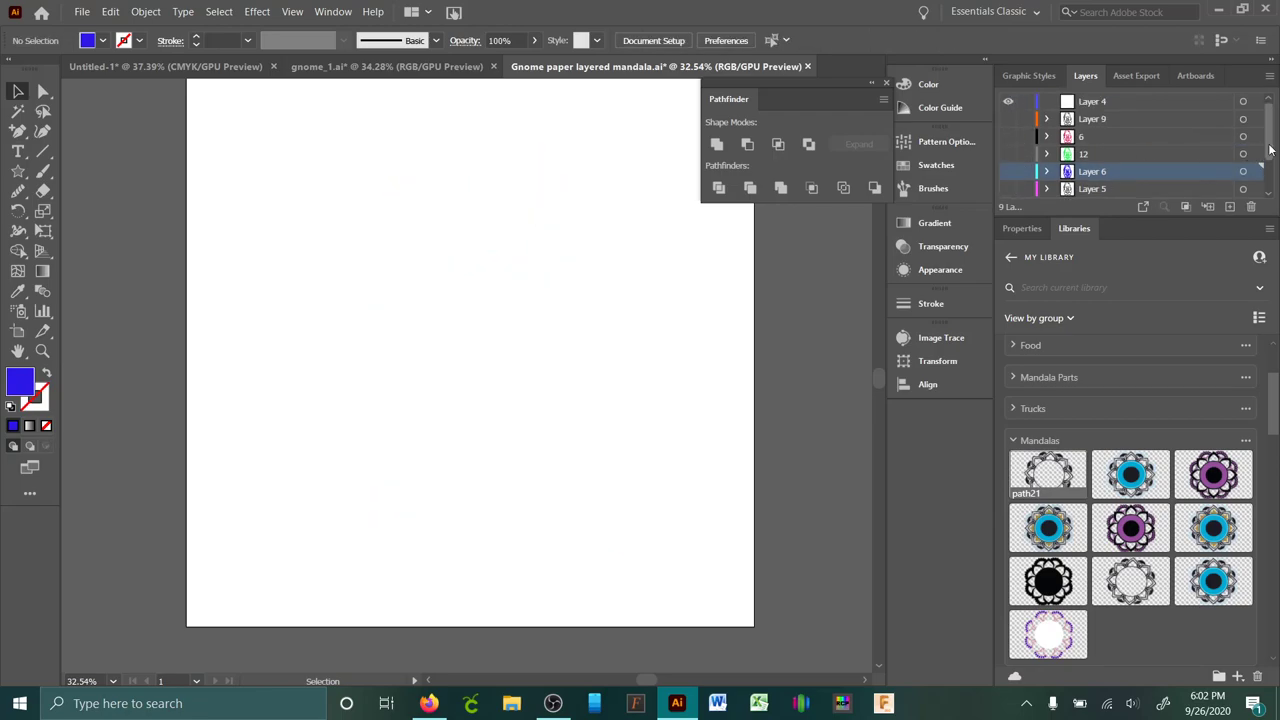
drag(1271, 152, 1274, 186)
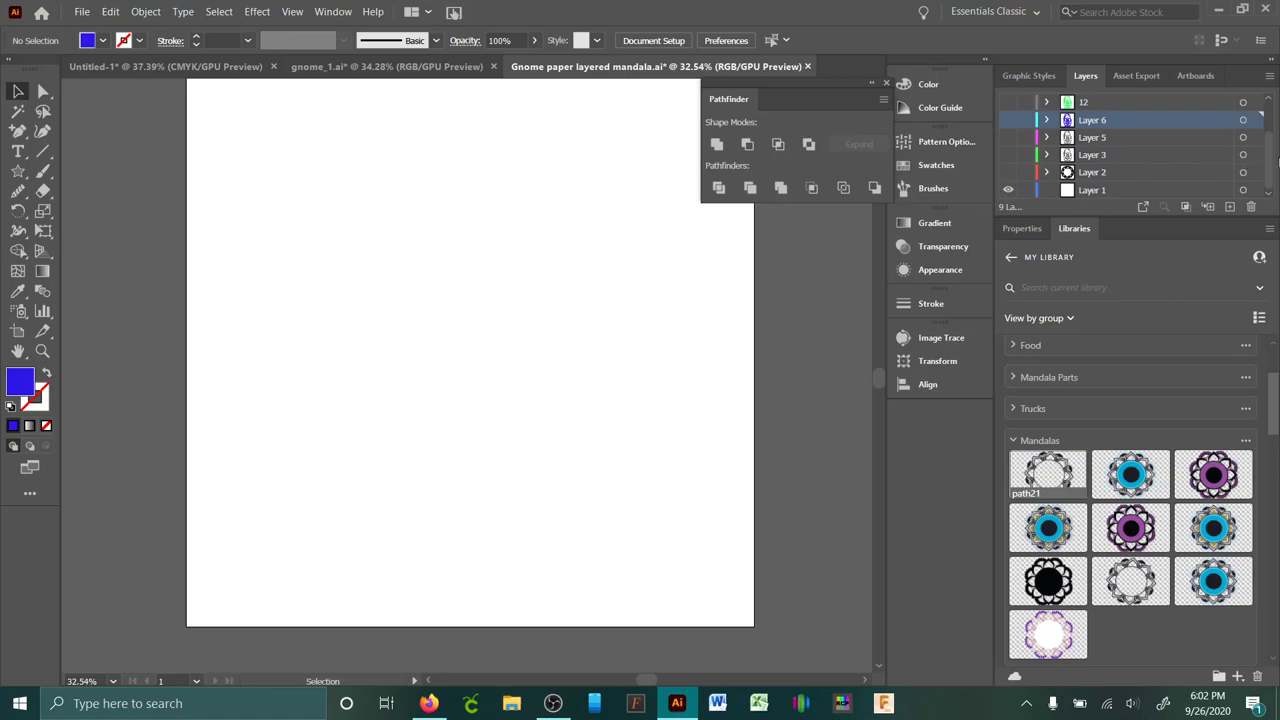
click(1008, 137)
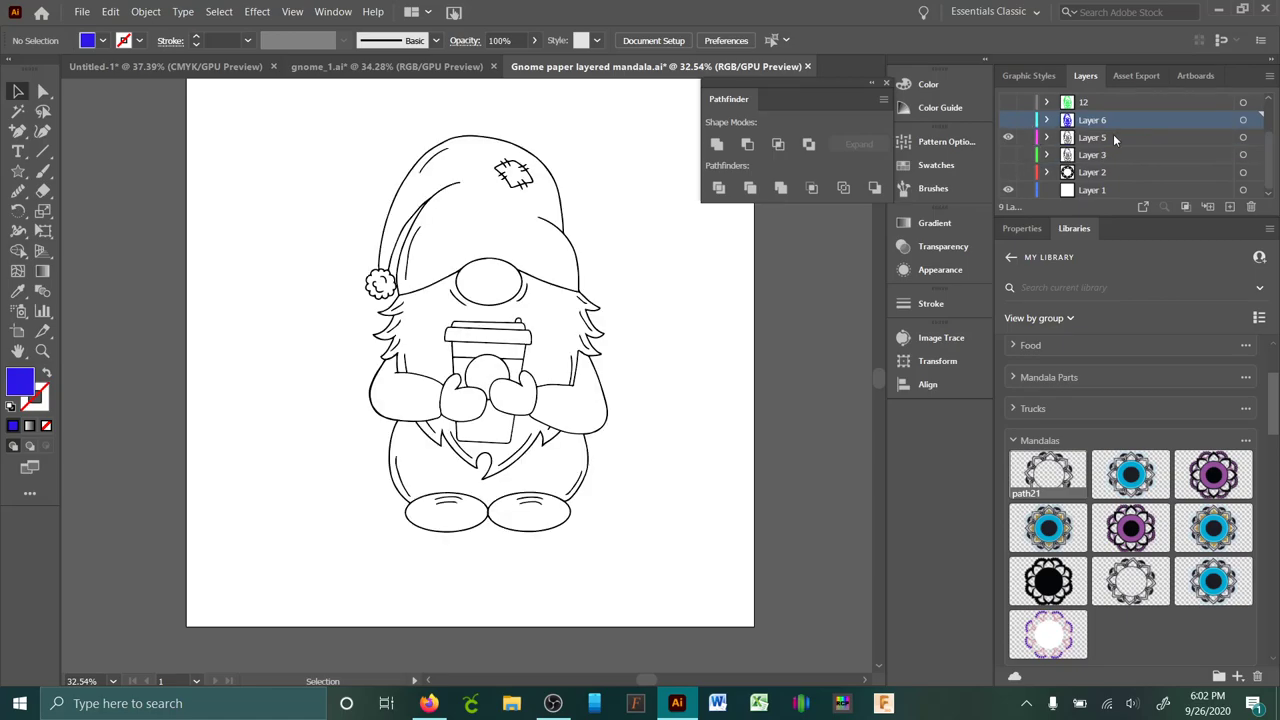
click(1113, 134)
- Give the Layer 5 gnome a 30 pt stroke, expand it, and unite it into one shape
drag(266, 147, 654, 468)
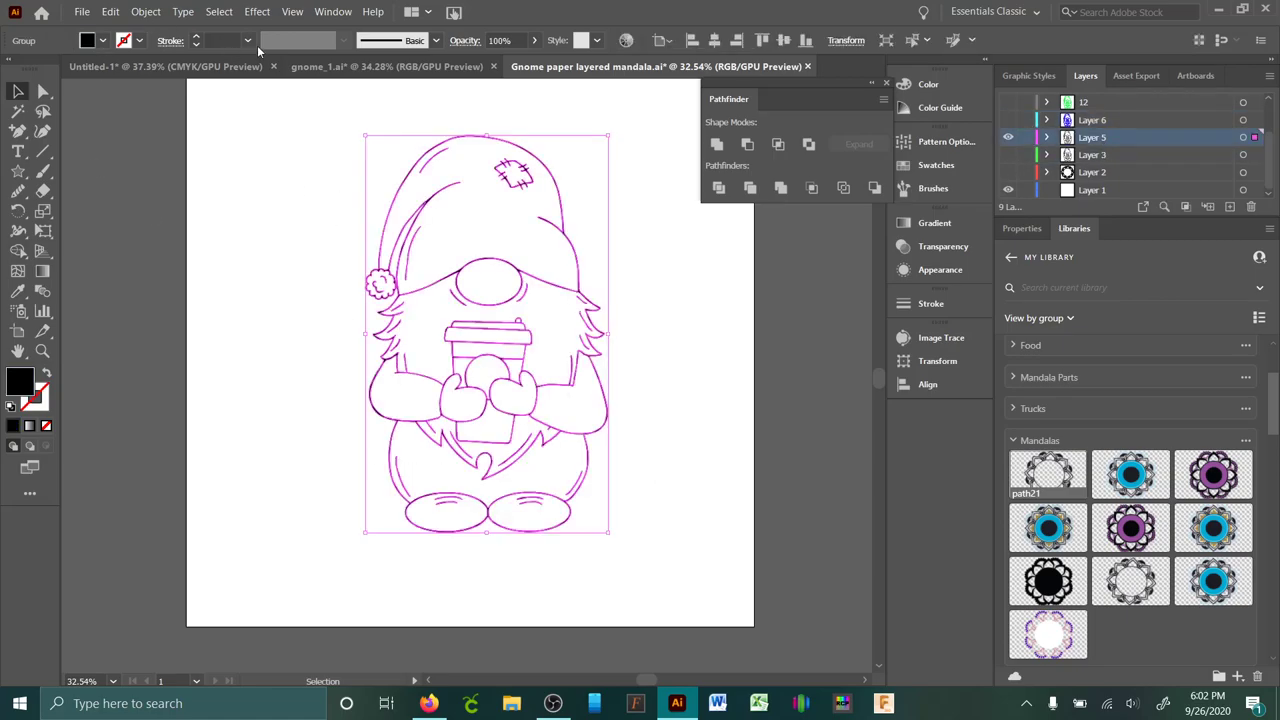
click(248, 41)
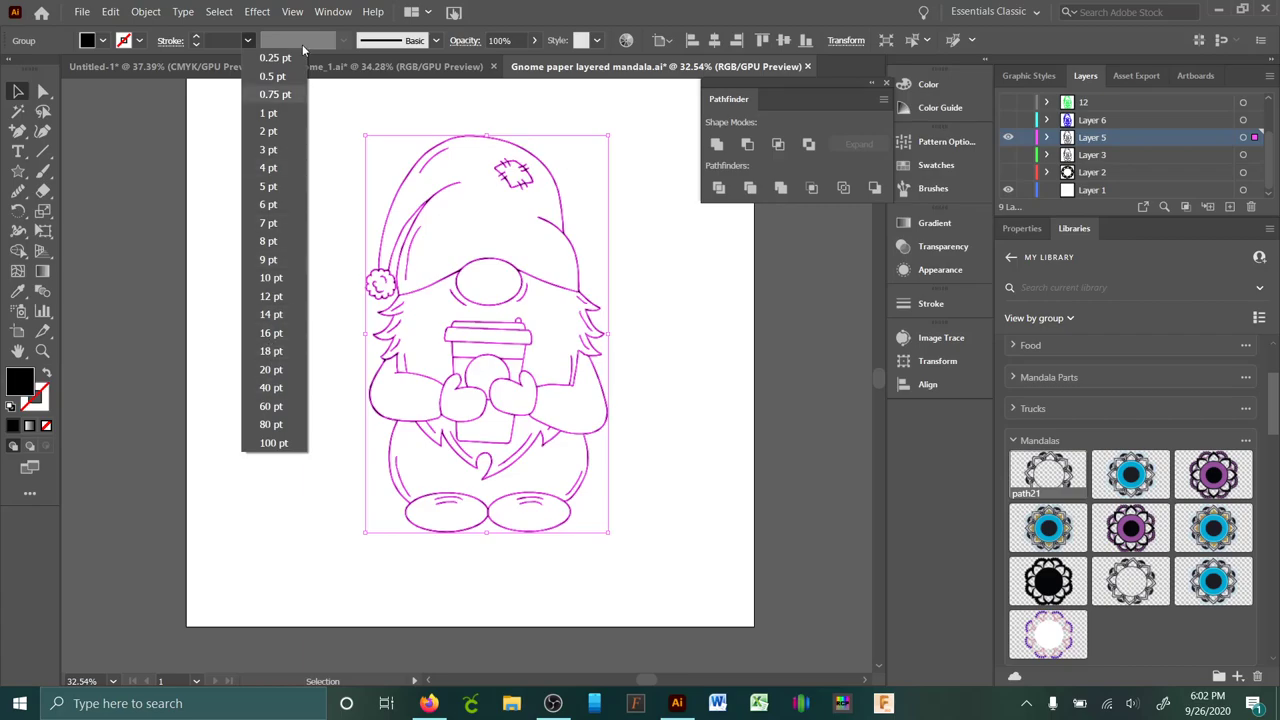
click(219, 38)
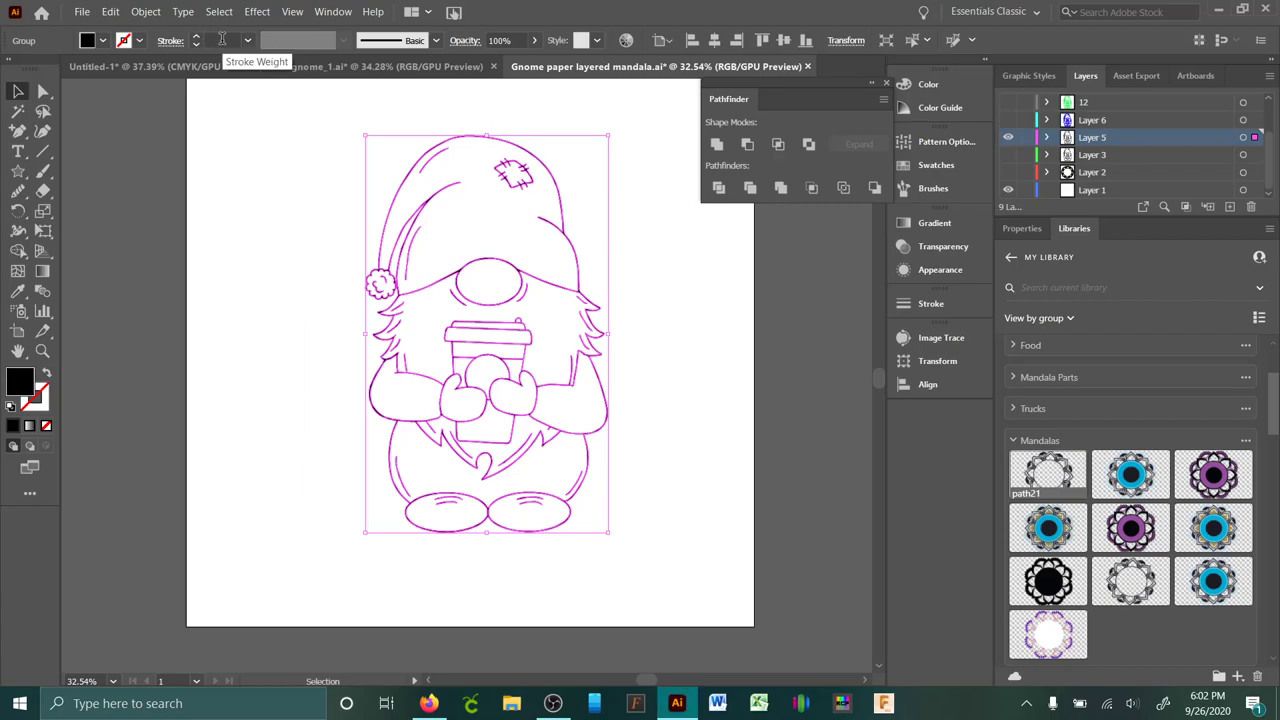
click(221, 39)
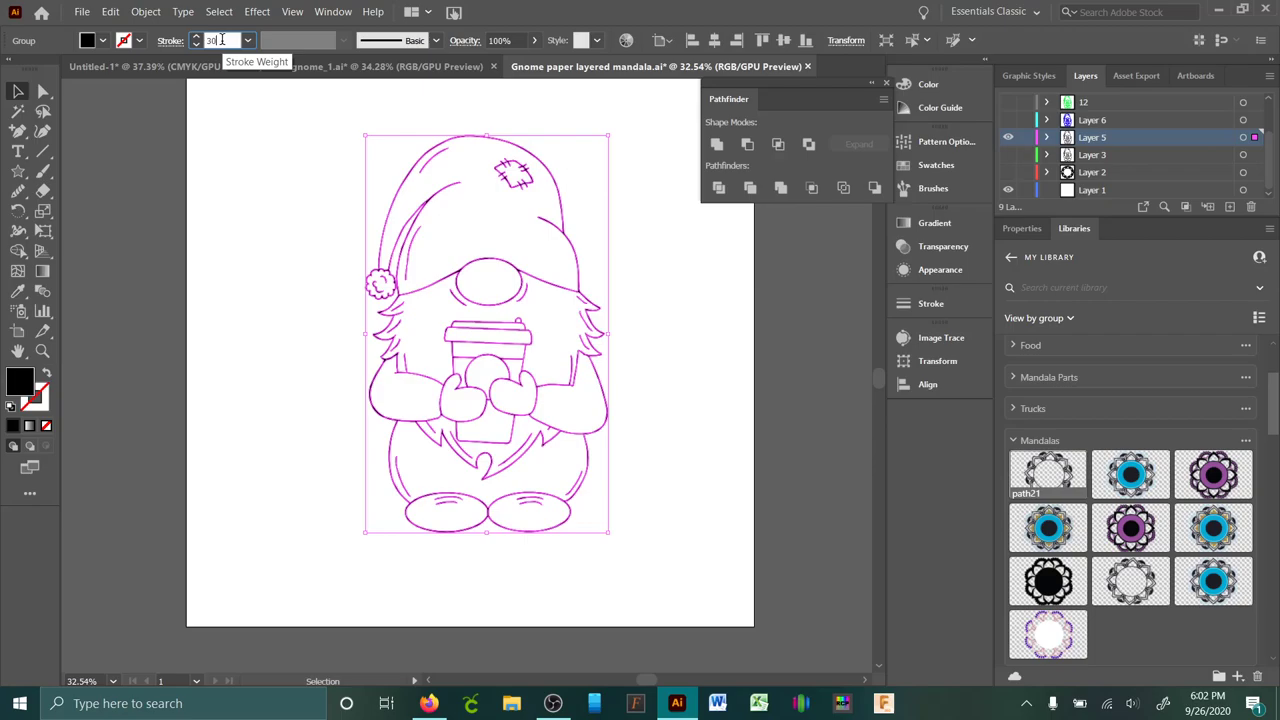
key(Return)
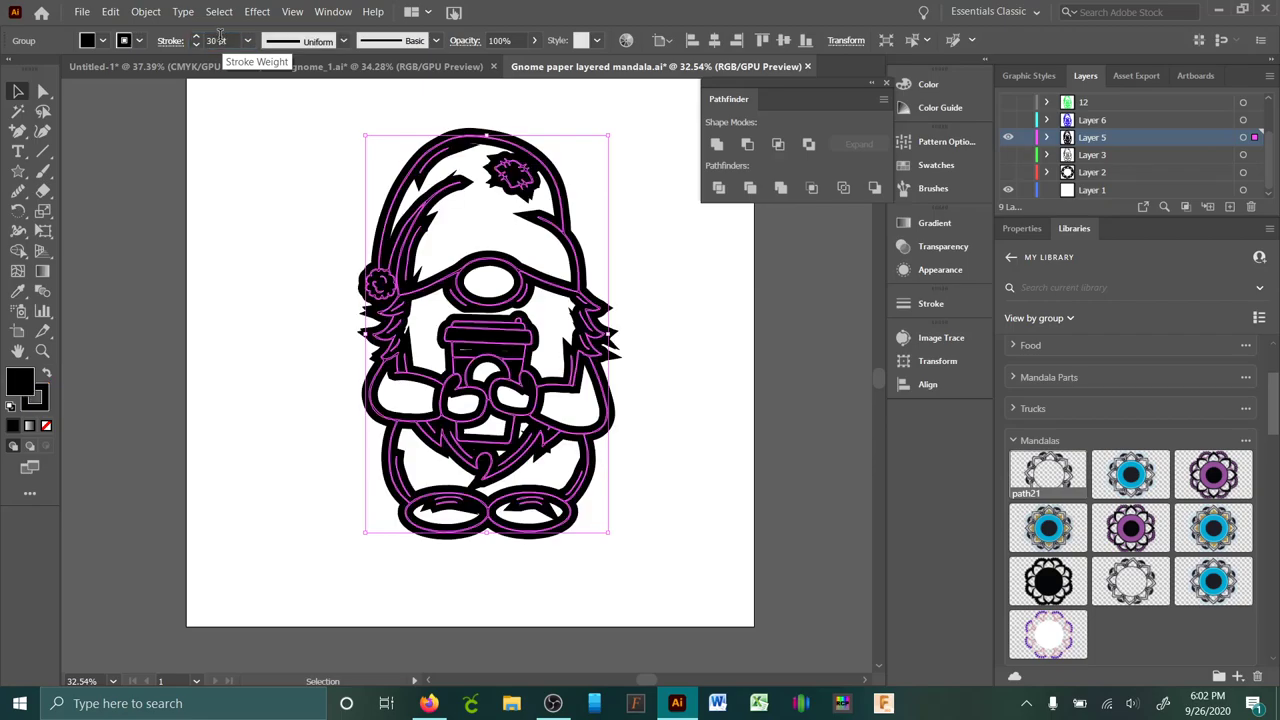
click(145, 11)
click(235, 183)
click(600, 446)
click(717, 144)
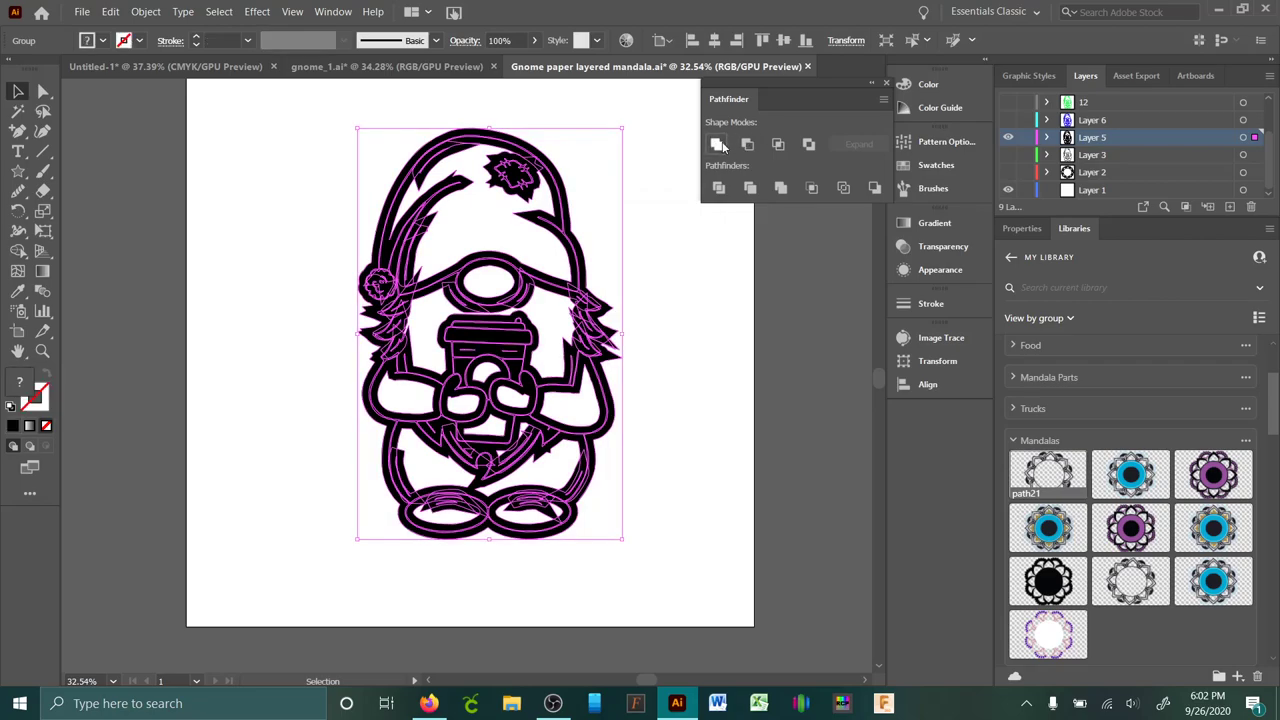
- Fill the merged Layer 5 gnome with red ED2218
double_click(20, 380)
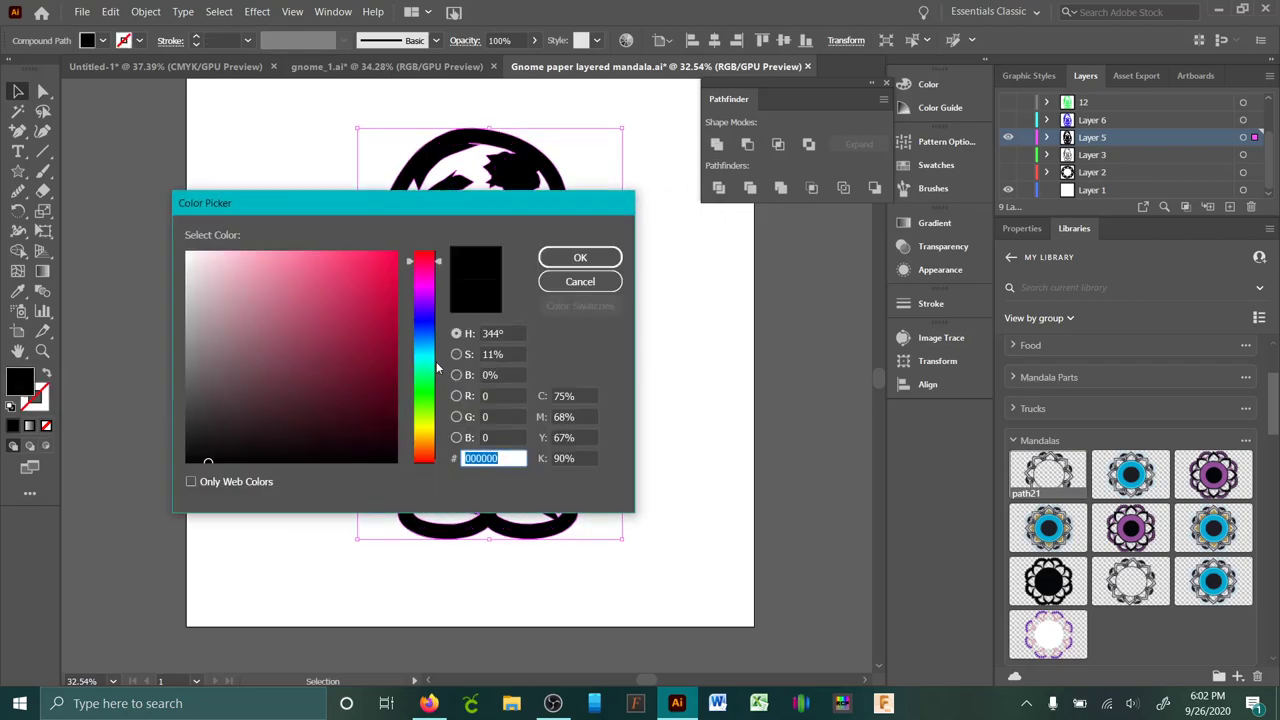
mouse_move(436, 368)
mouse_down()
mouse_move(436, 348)
mouse_move(436, 462)
mouse_up()
click(370, 281)
click(376, 265)
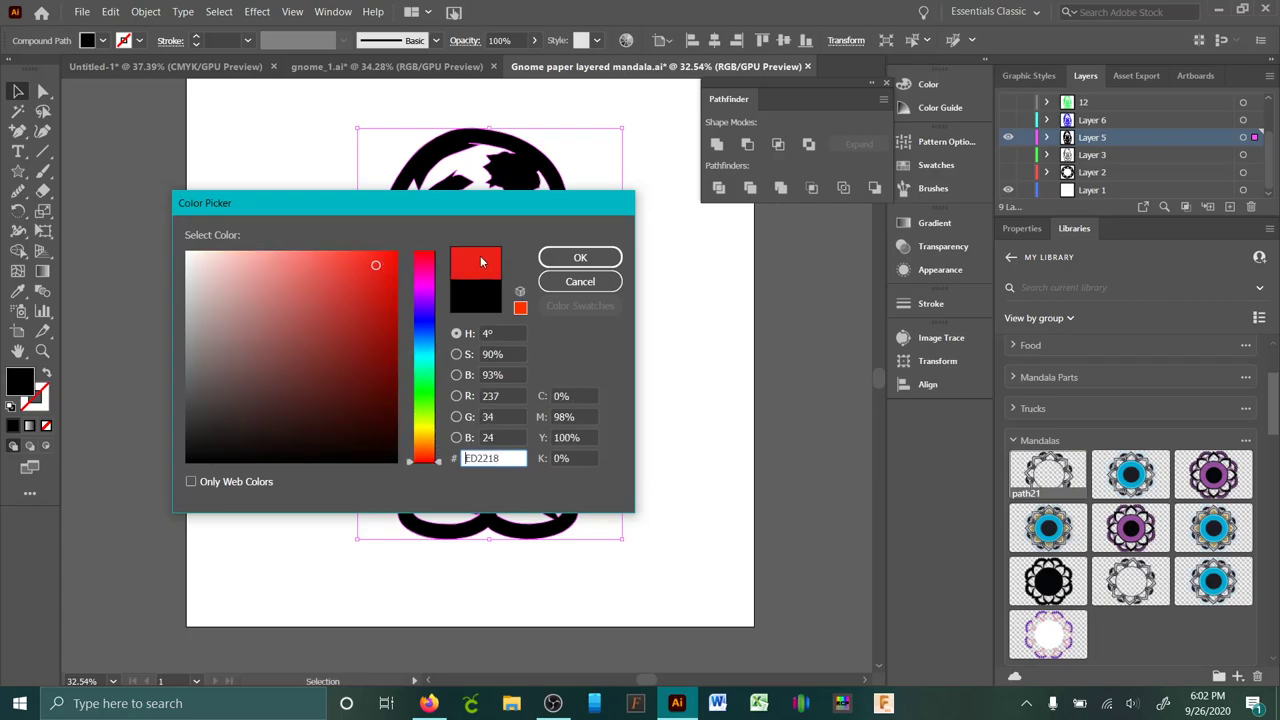
click(579, 260)
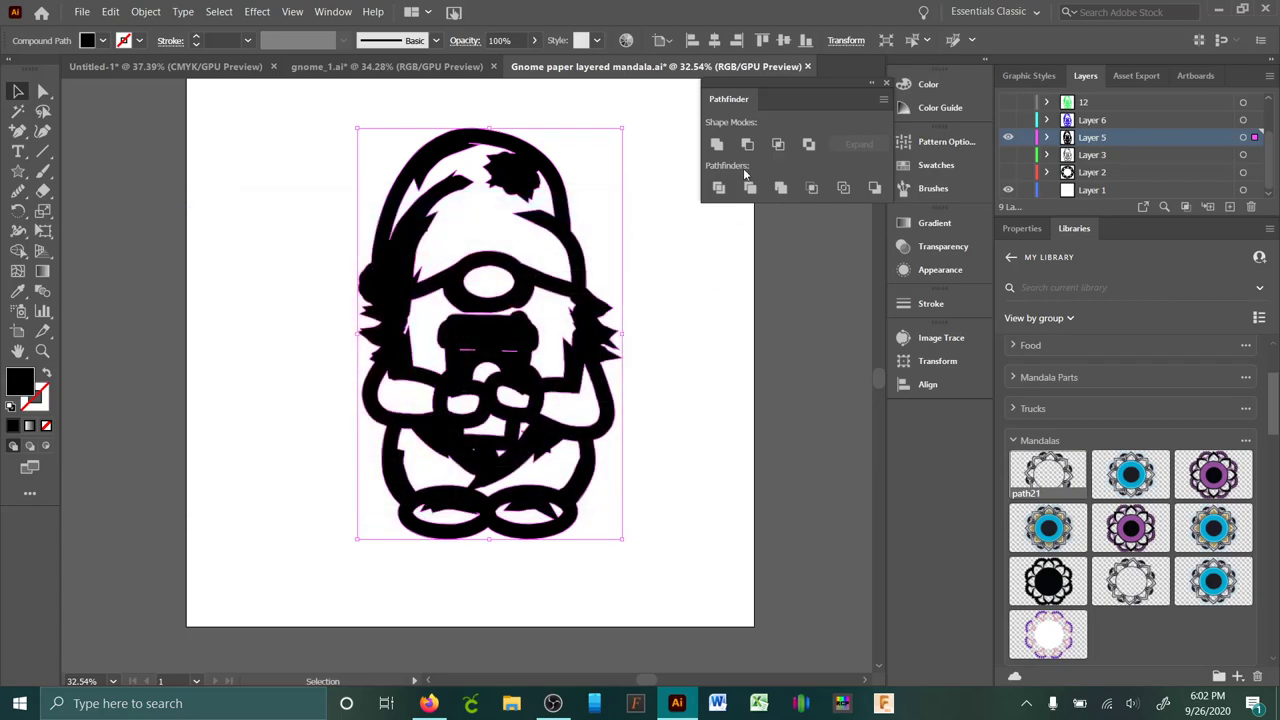
- Hide the red layer, rename Layer 5 to '30', and rename Layer 3 to '40'
click(1008, 137)
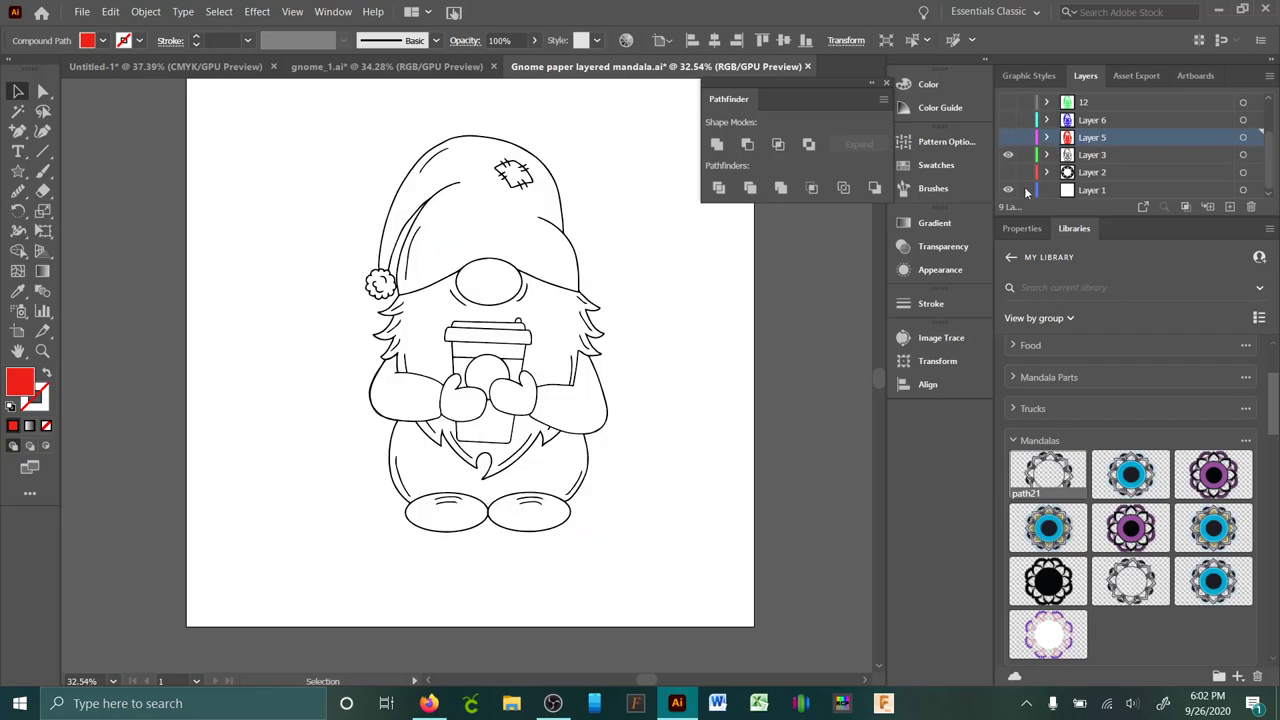
double_click(1093, 138)
text(30)
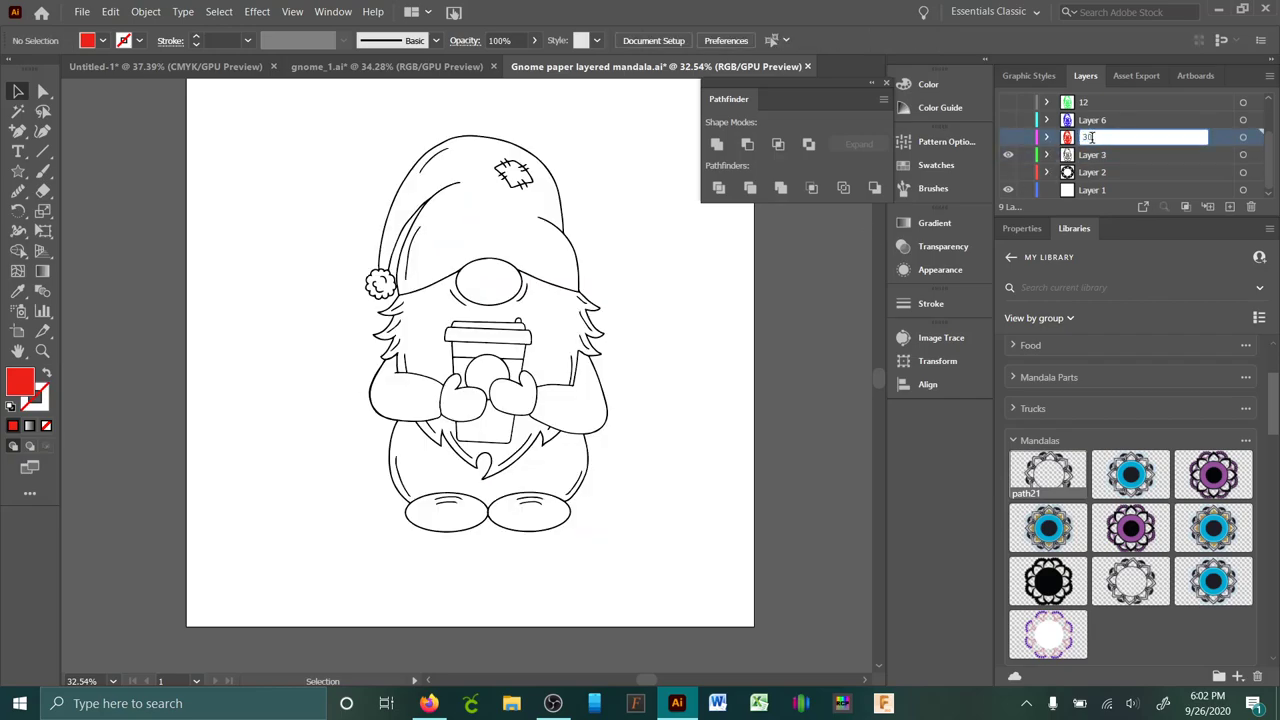
key(Return)
click(1095, 155)
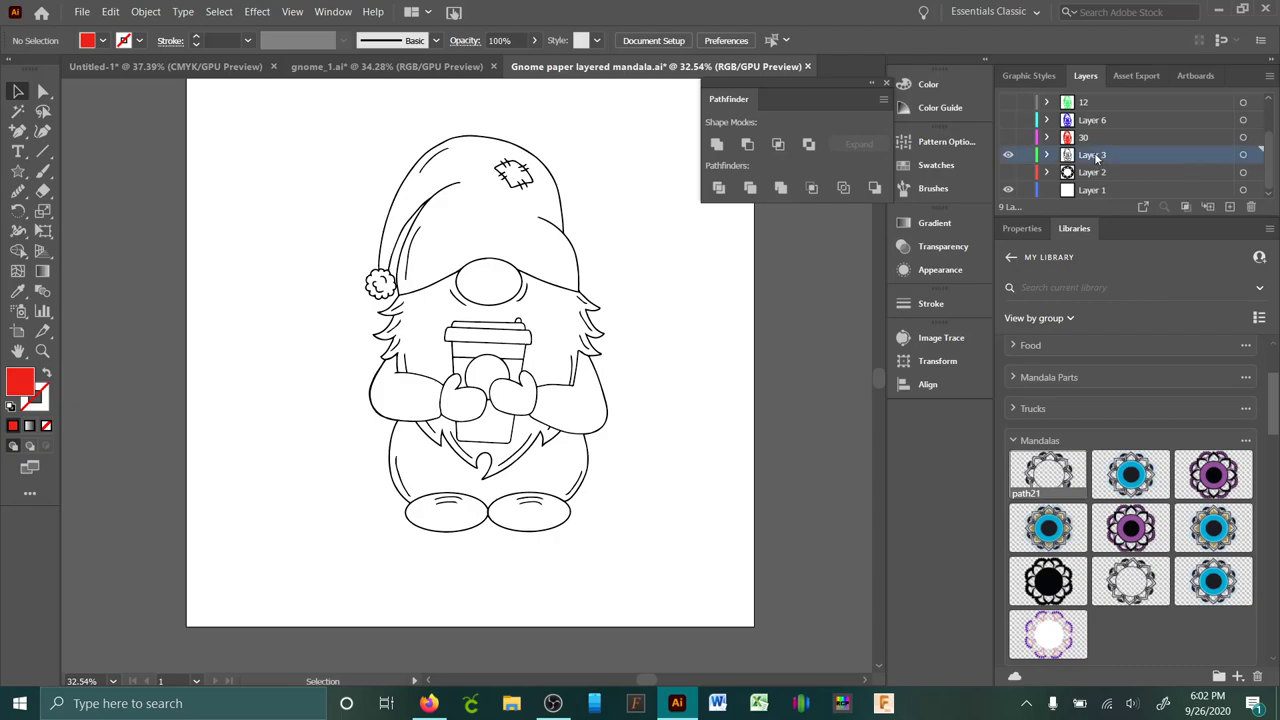
double_click(1095, 155)
text(40)
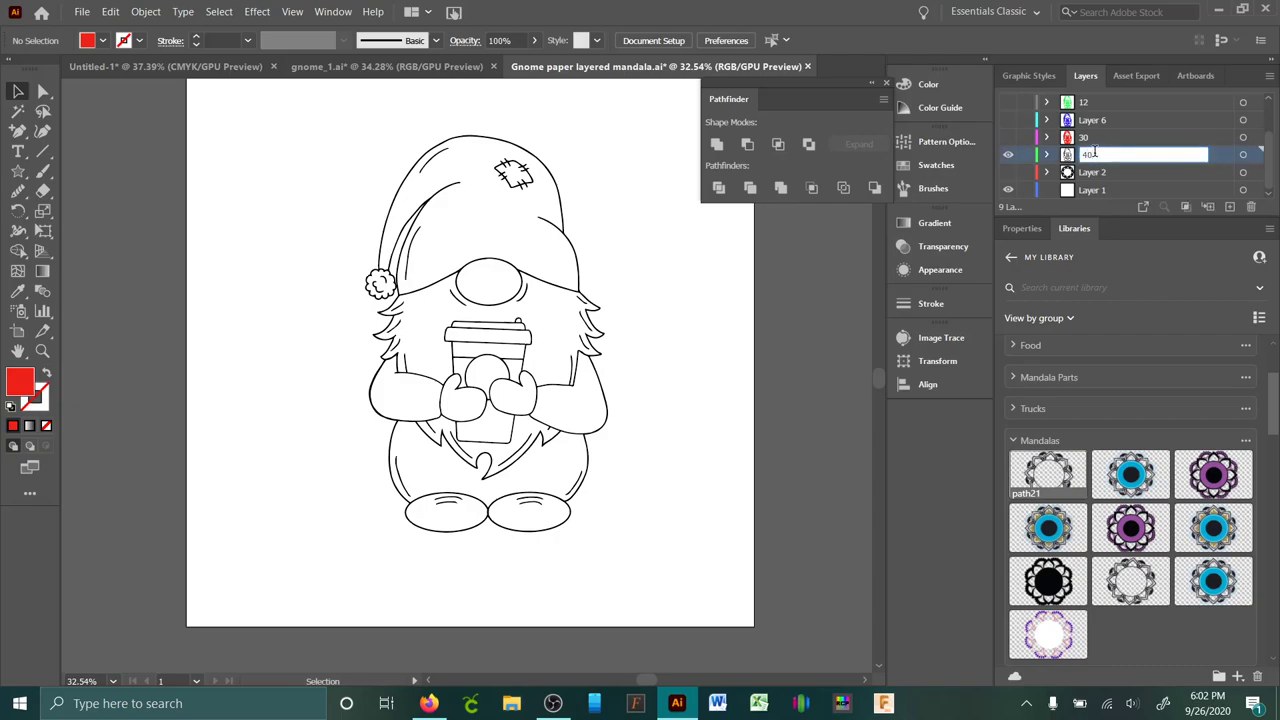
key(Return)
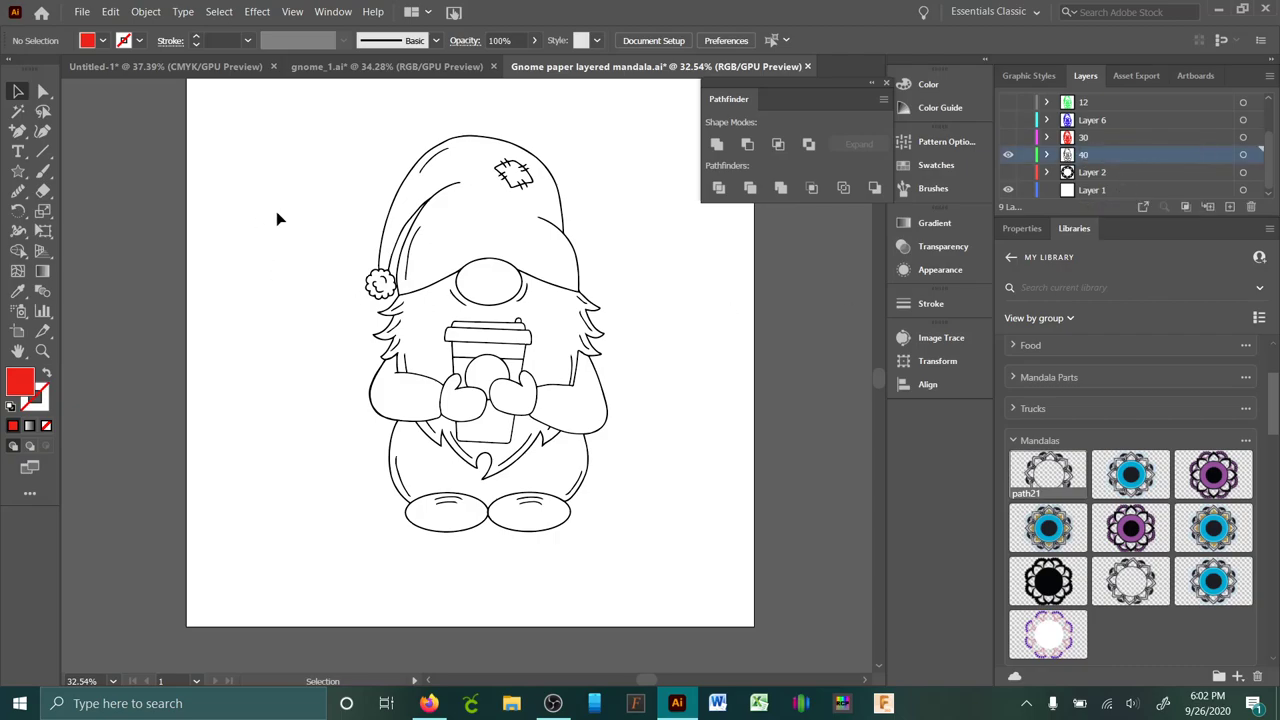
- Give the layer 40 gnome a 40 pt stroke, expand it, and unite it into one shape
key(ctrl+a)
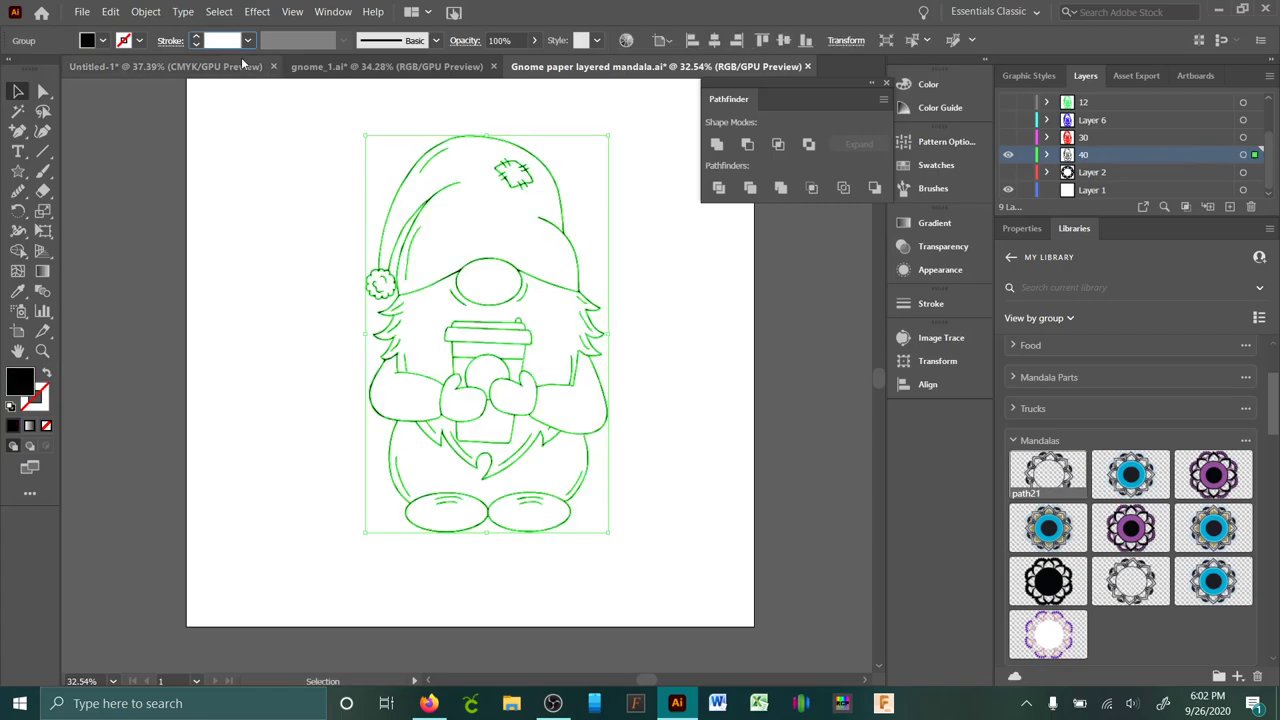
text(40)
key(Return)
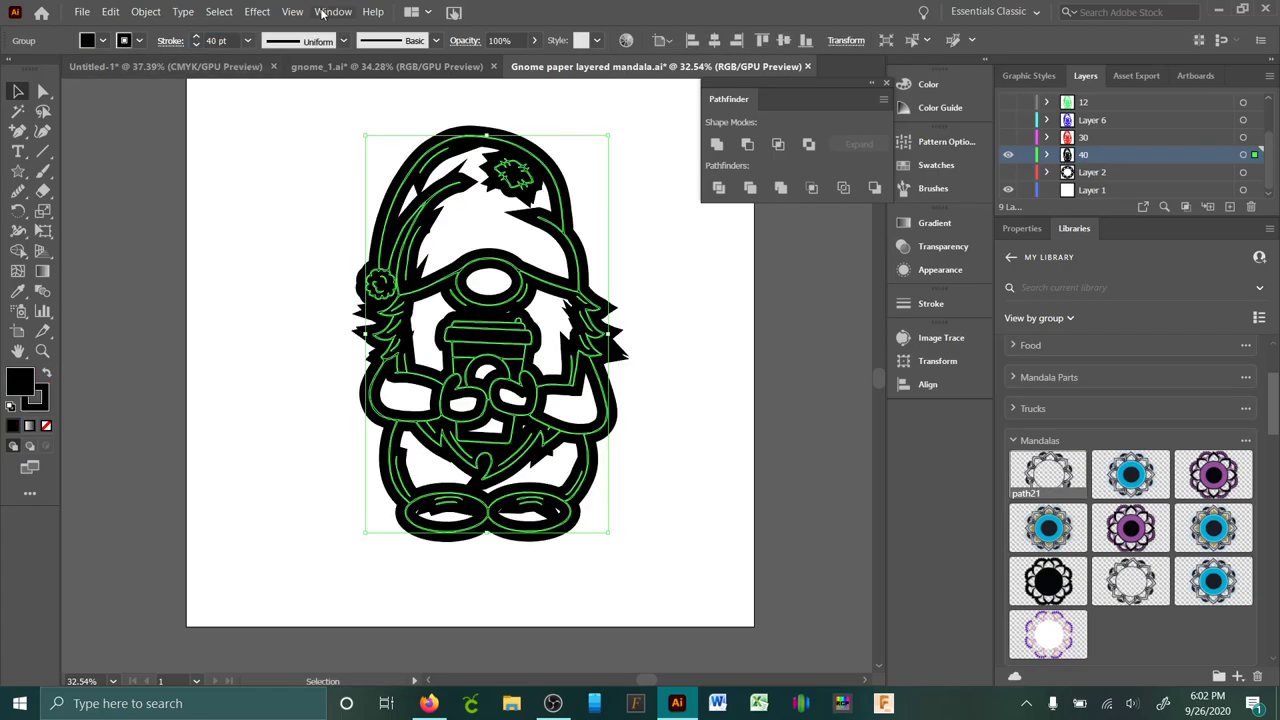
click(146, 12)
click(200, 186)
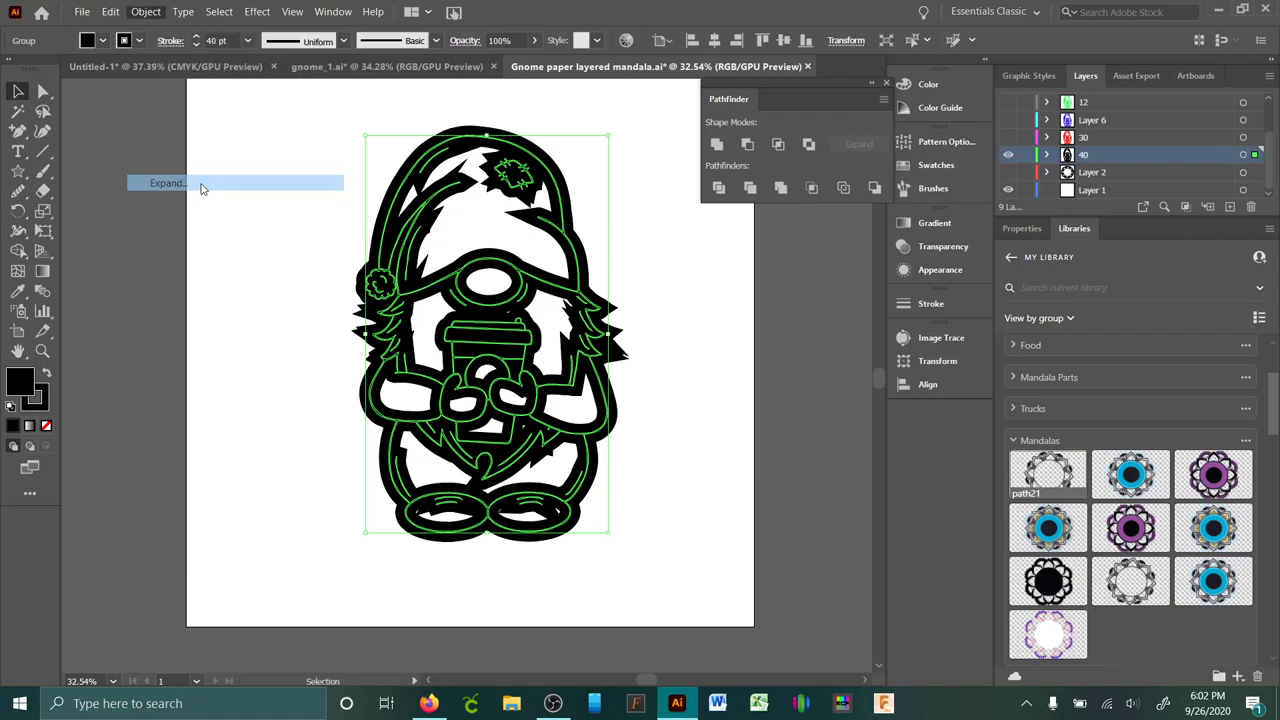
click(600, 447)
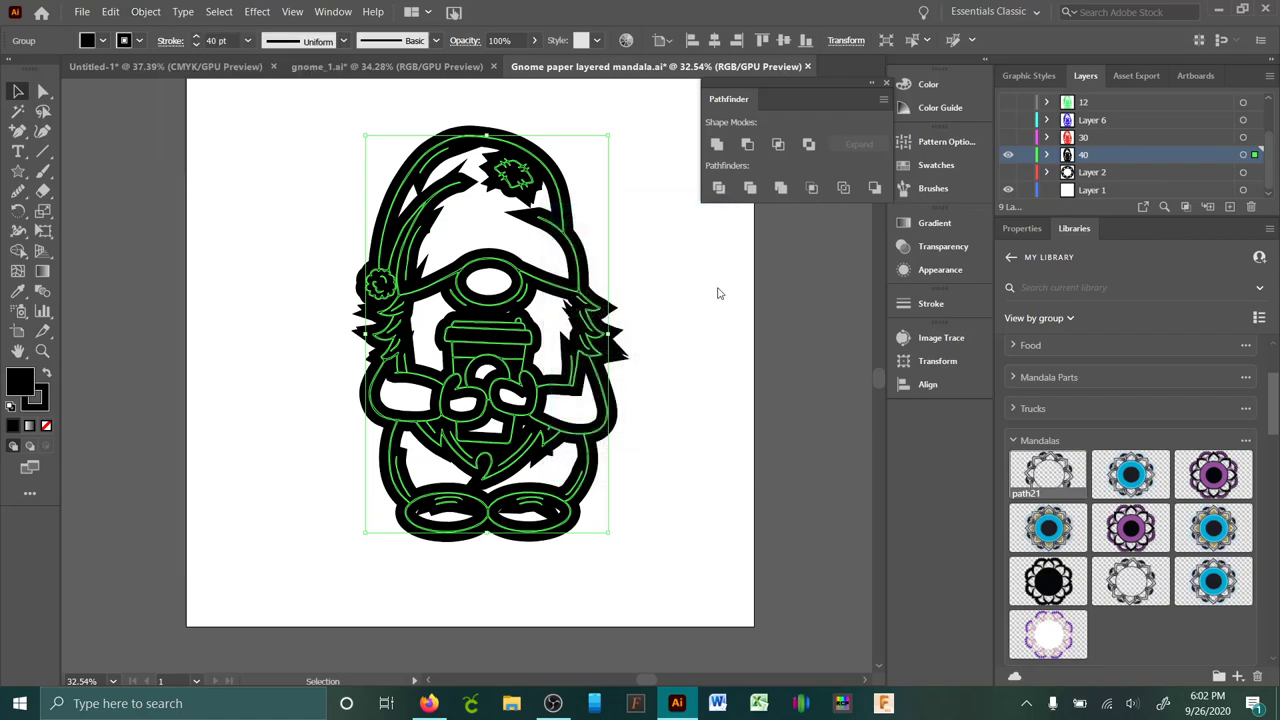
click(717, 145)
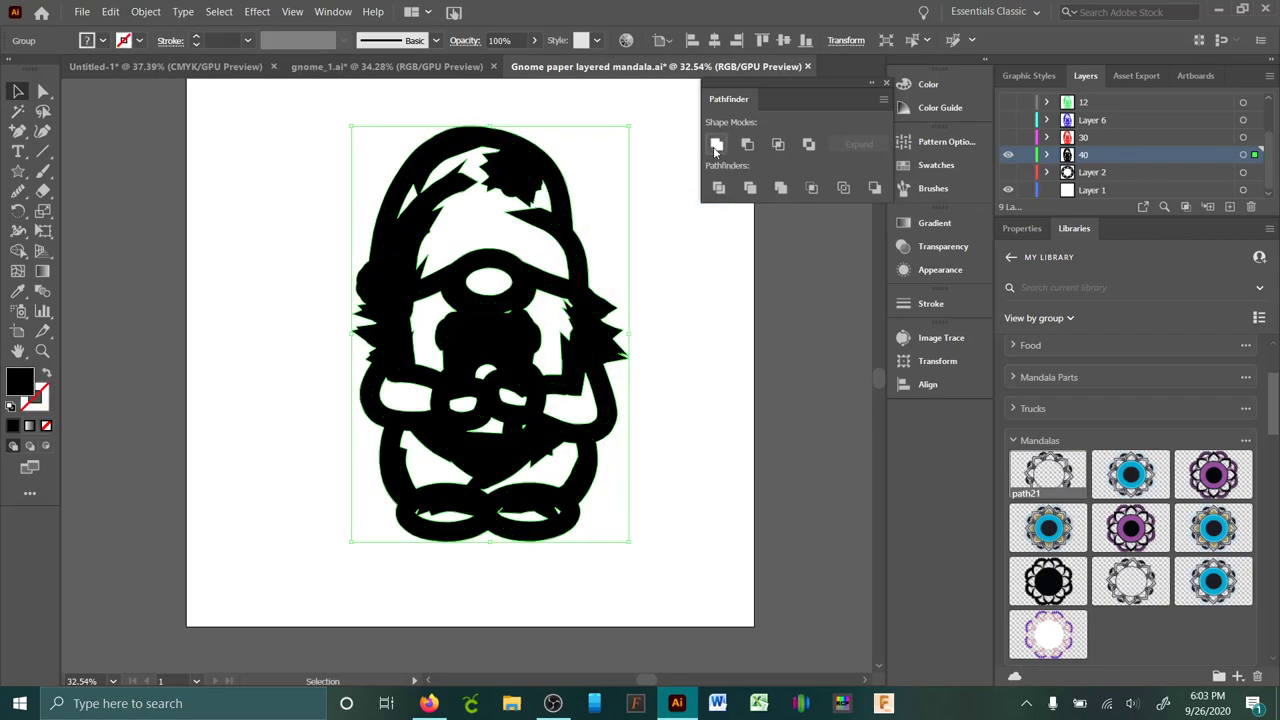
- Fill the merged layer 40 gnome with purple 9B12AF
double_click(22, 388)
drag(433, 356, 428, 294)
click(378, 316)
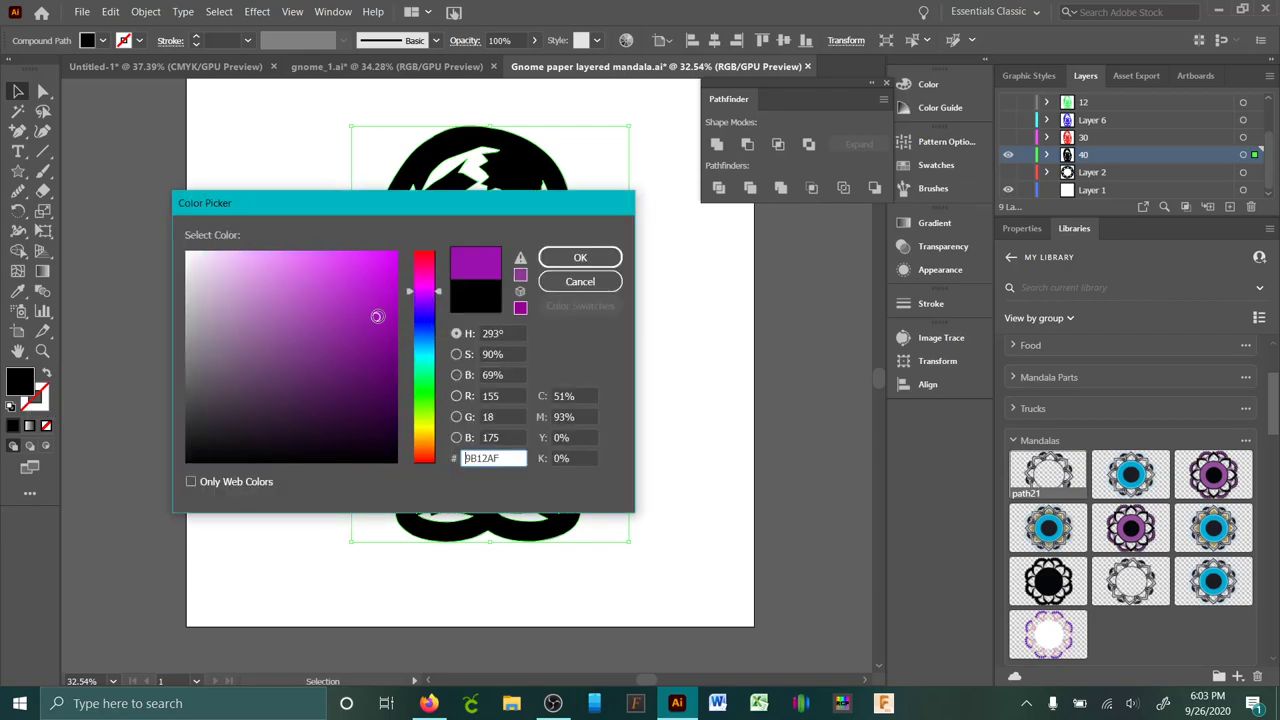
click(580, 257)
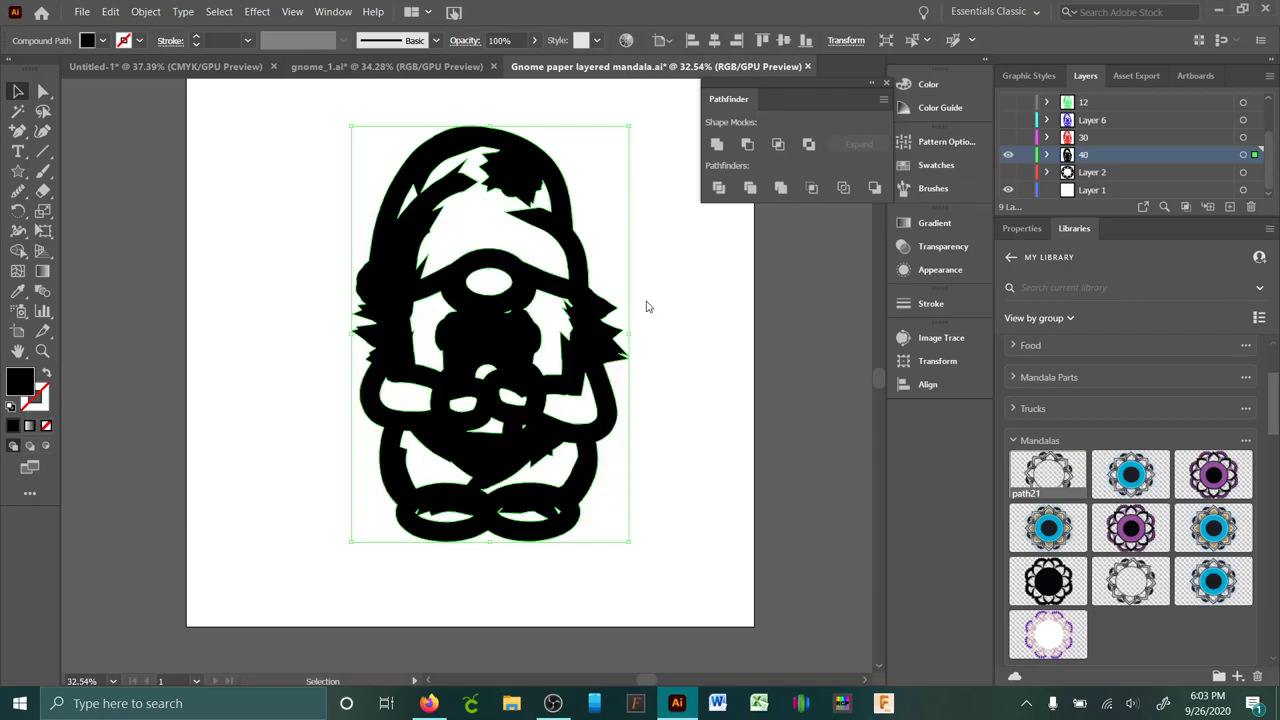
- Turn on all the hidden coloured gnome layers, including the layer named 6
click(1008, 137)
click(1008, 119)
click(1008, 102)
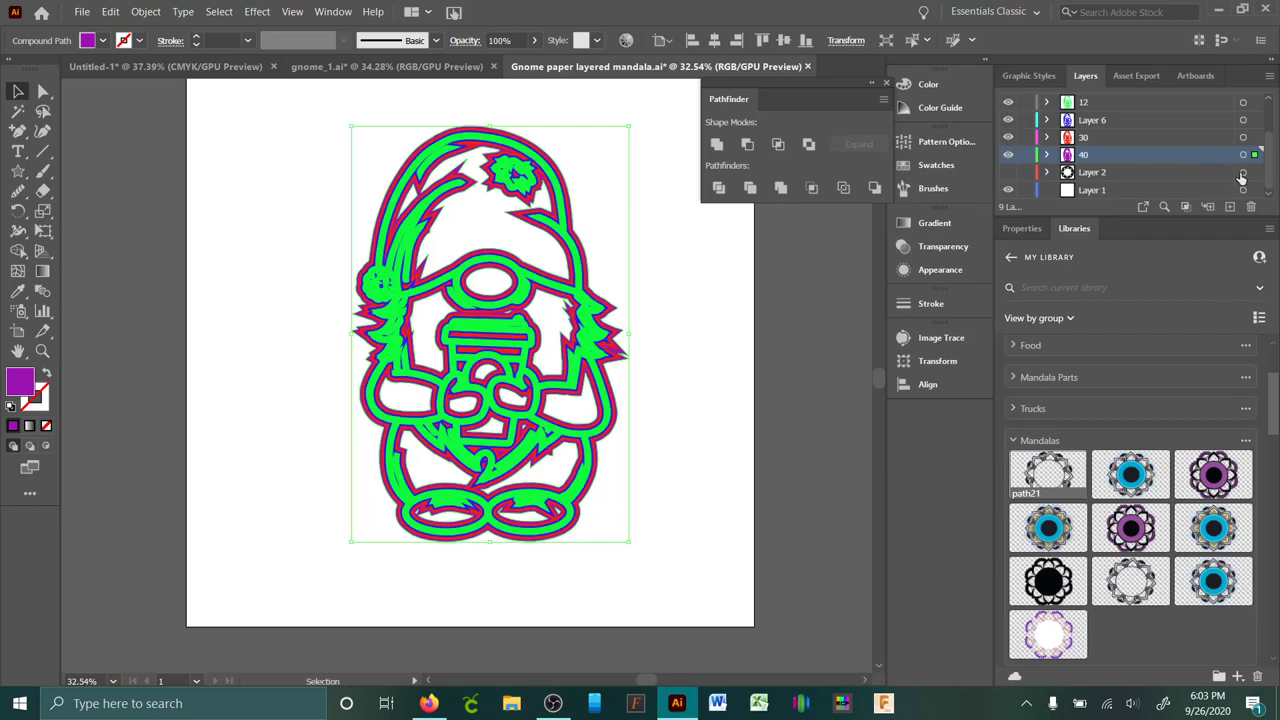
drag(1266, 156, 1262, 105)
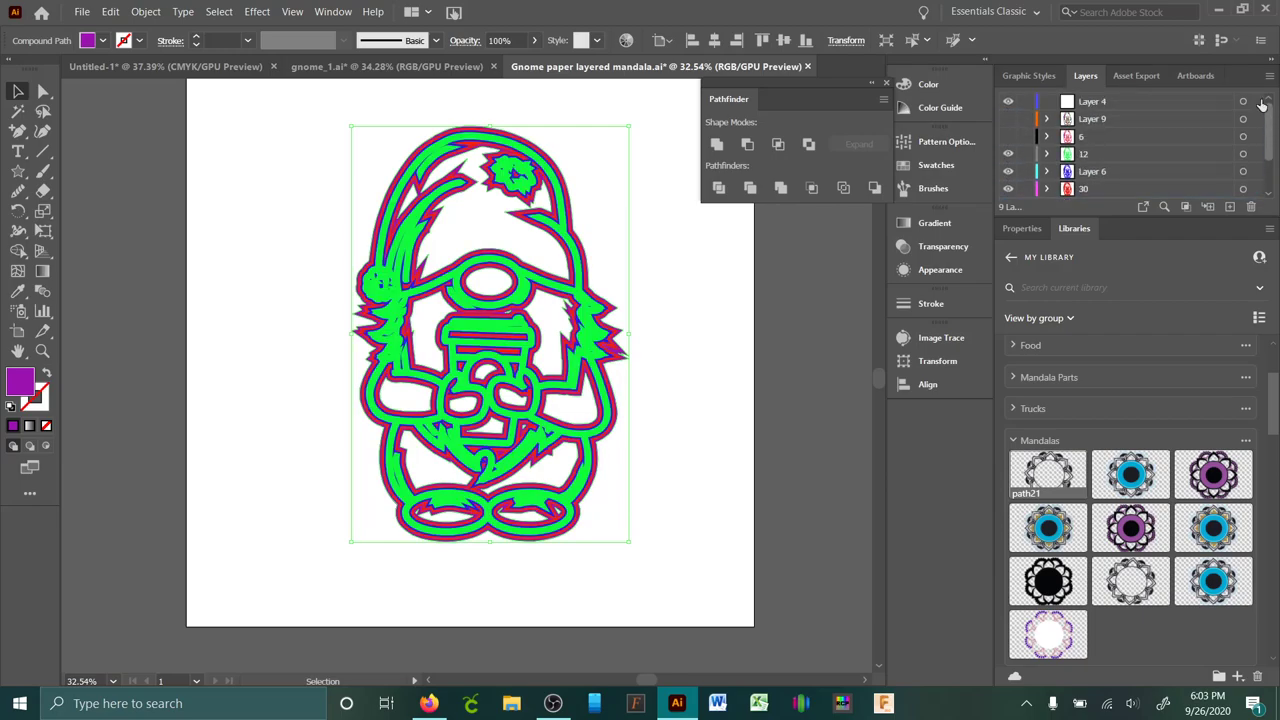
click(1007, 133)
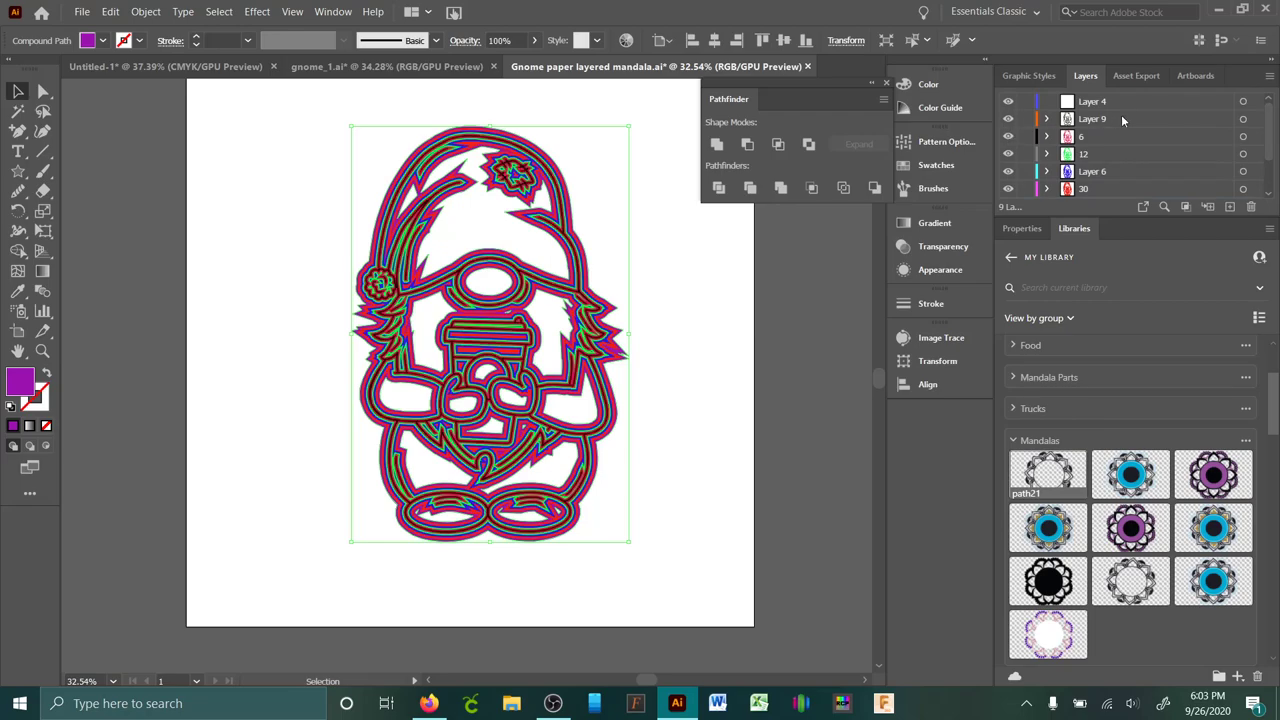
- Select all and scale the whole stacked gnome down to about half size
key(ctrl+a)
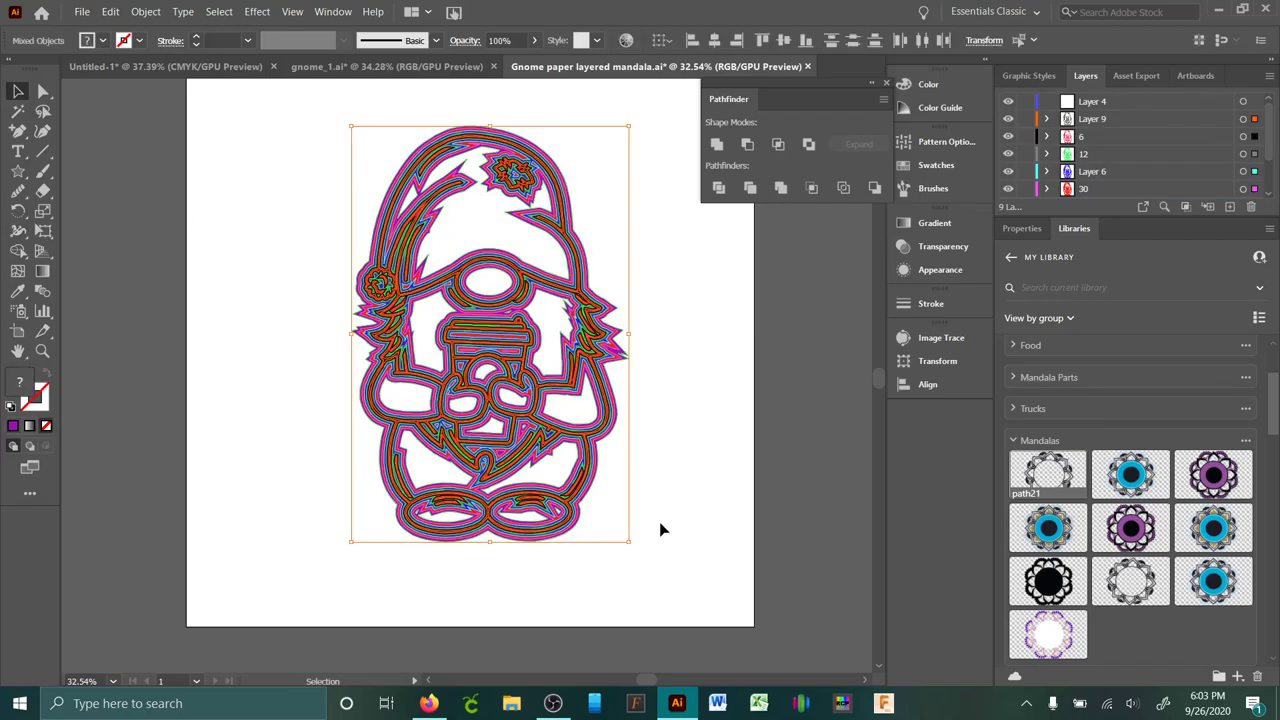
drag(626, 540, 502, 349)
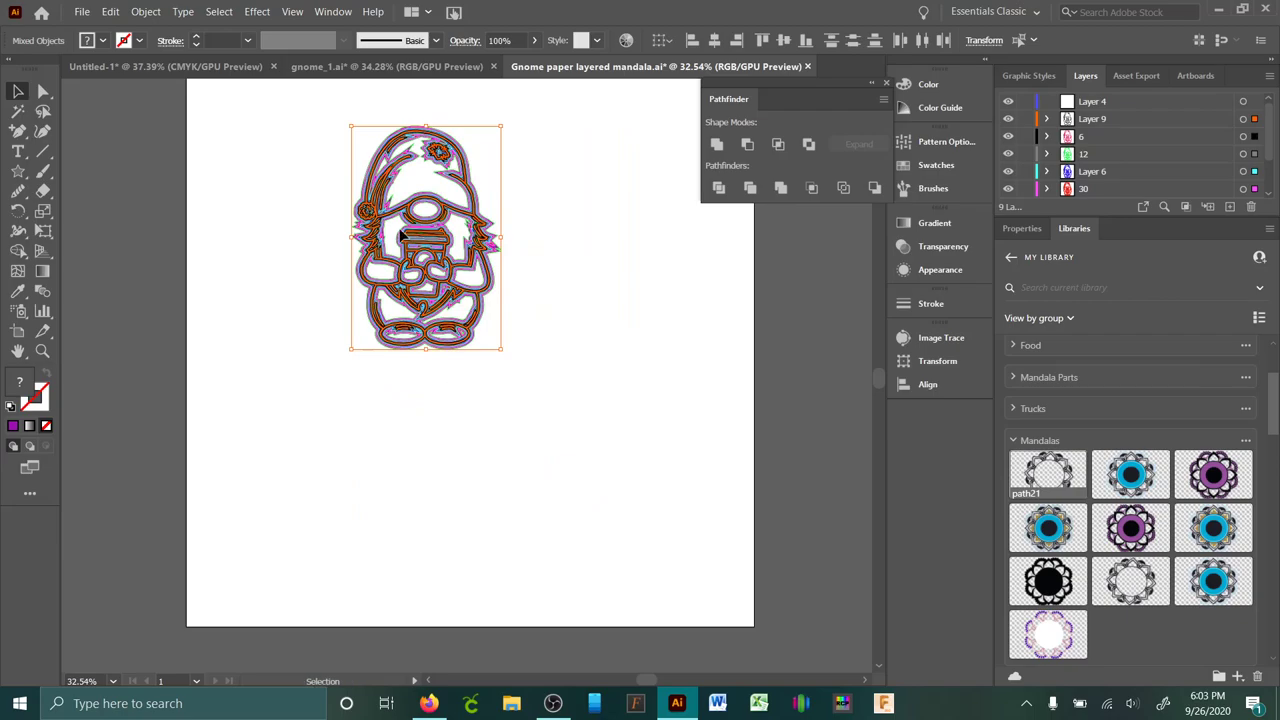
click(42, 350)
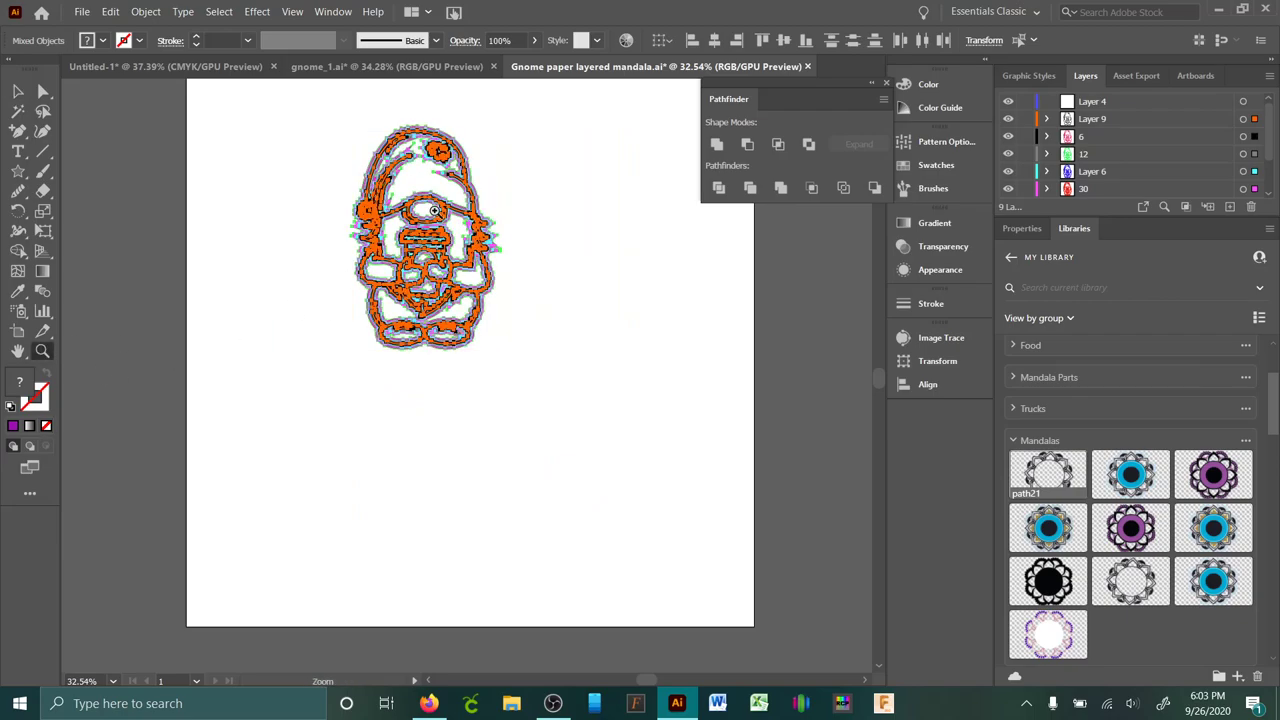
drag(434, 212, 590, 400)
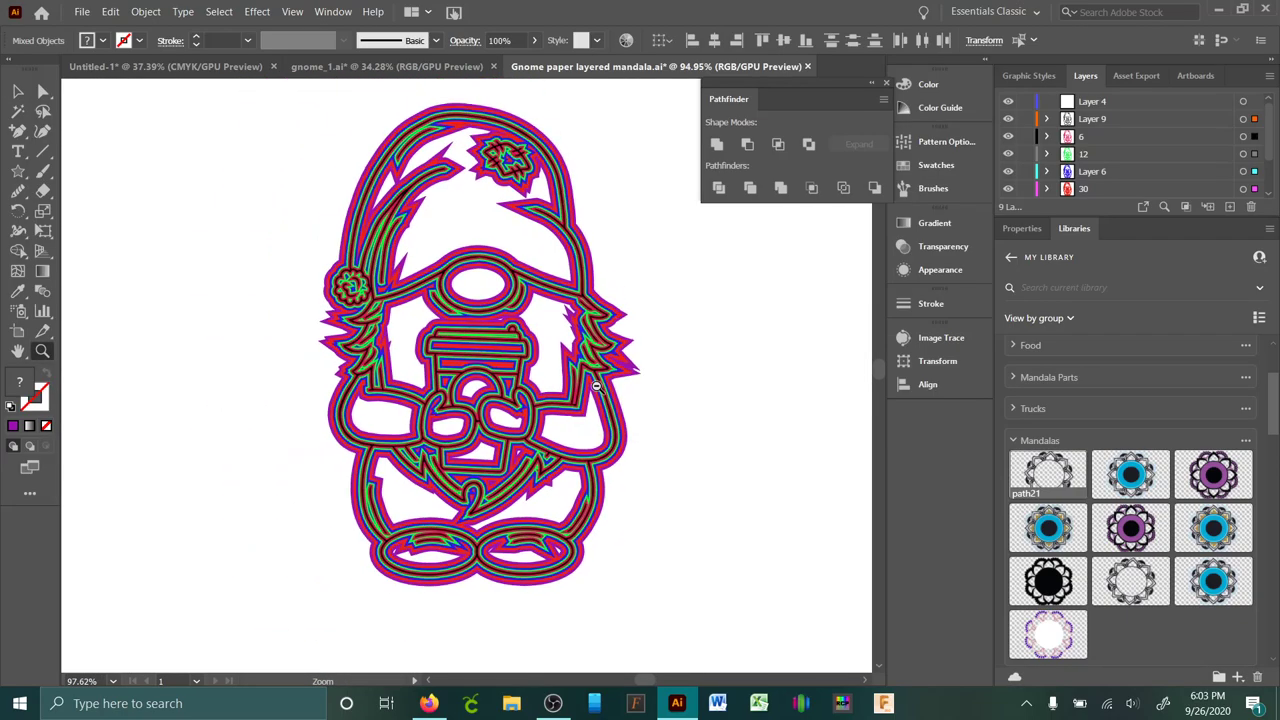
key(ctrl+1)
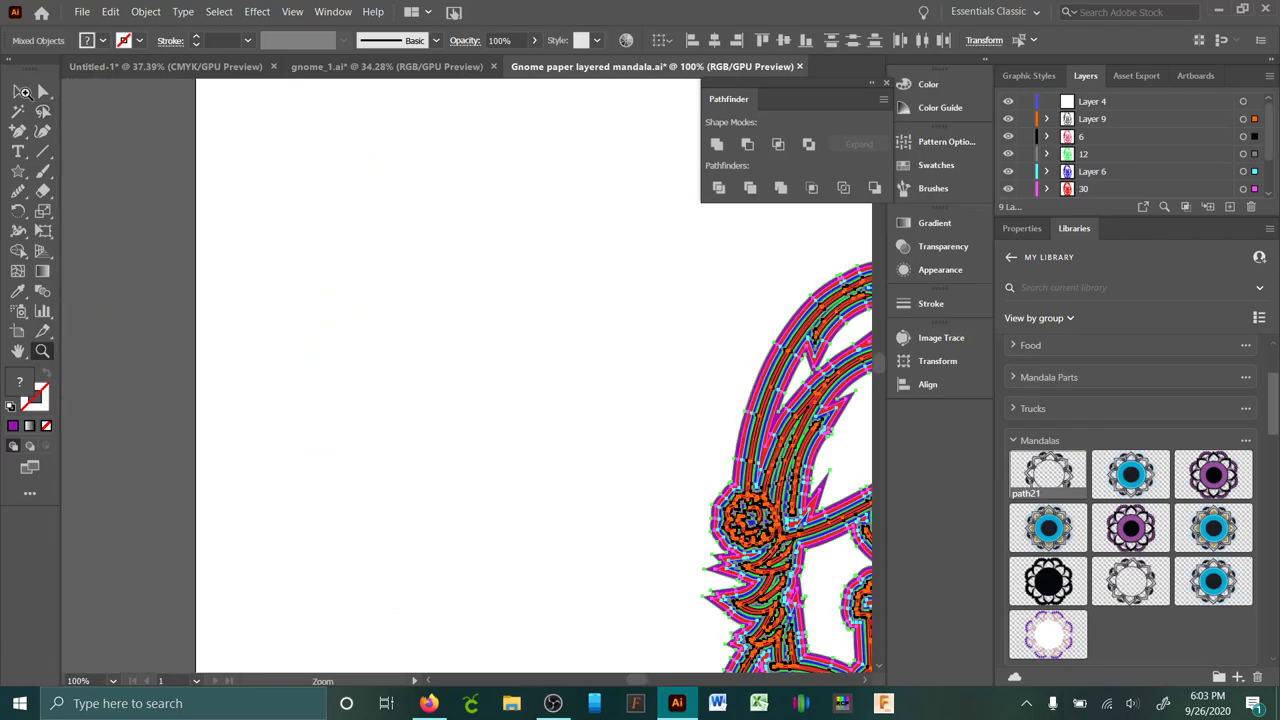
key(v)
click(42, 350)
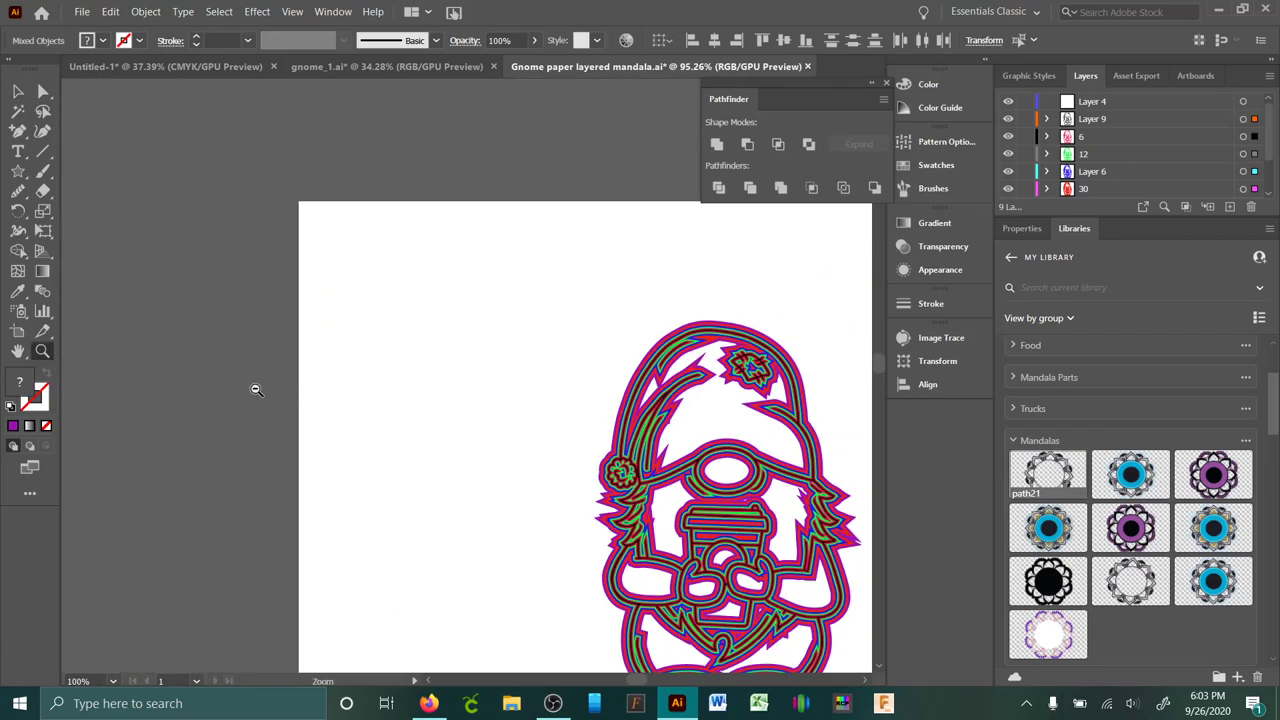
drag(254, 383, 640, 451)
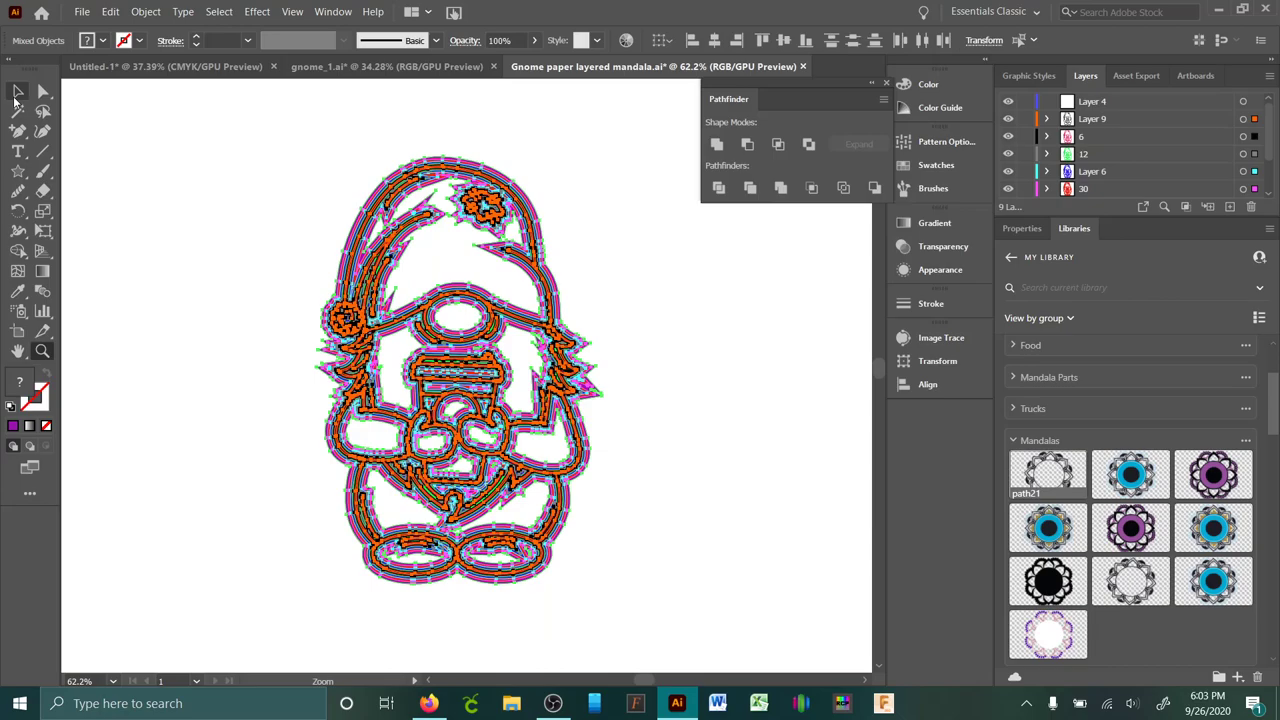
- Marquee-select every stacked coloured gnome outline, group them with Object > Group, and deselect
click(17, 92)
drag(221, 174, 788, 566)
click(146, 11)
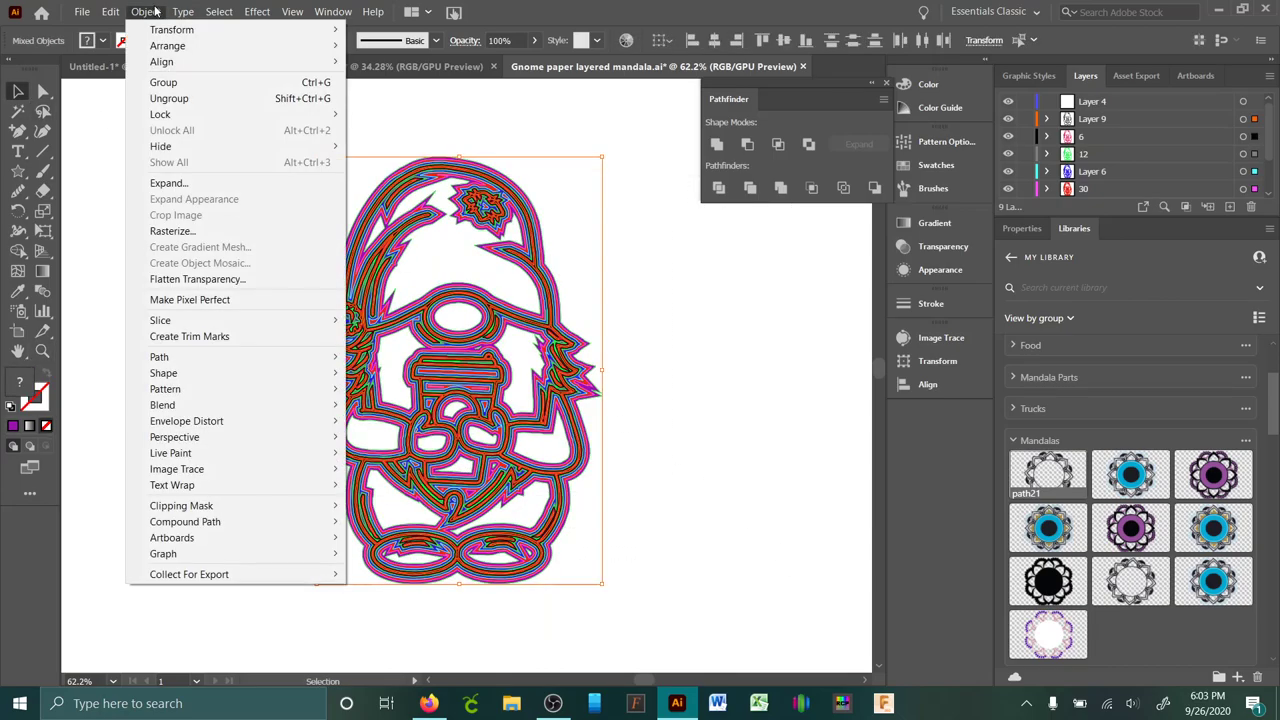
click(166, 80)
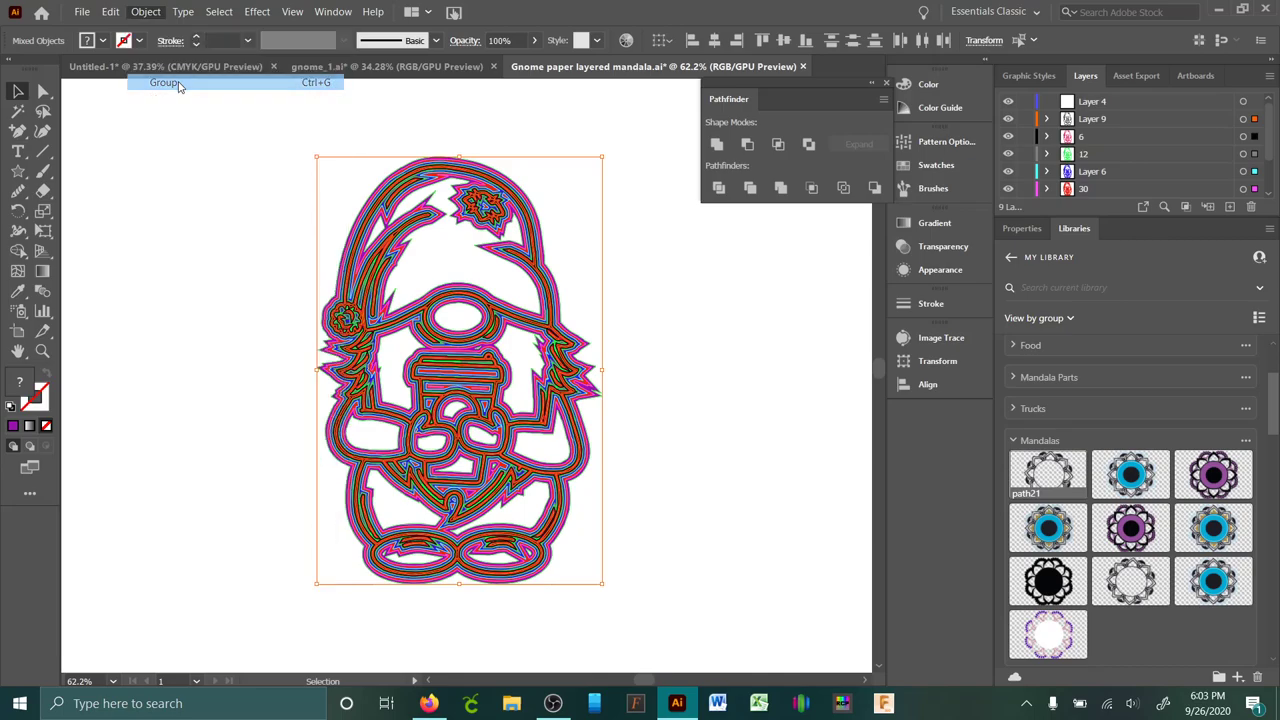
click(731, 302)
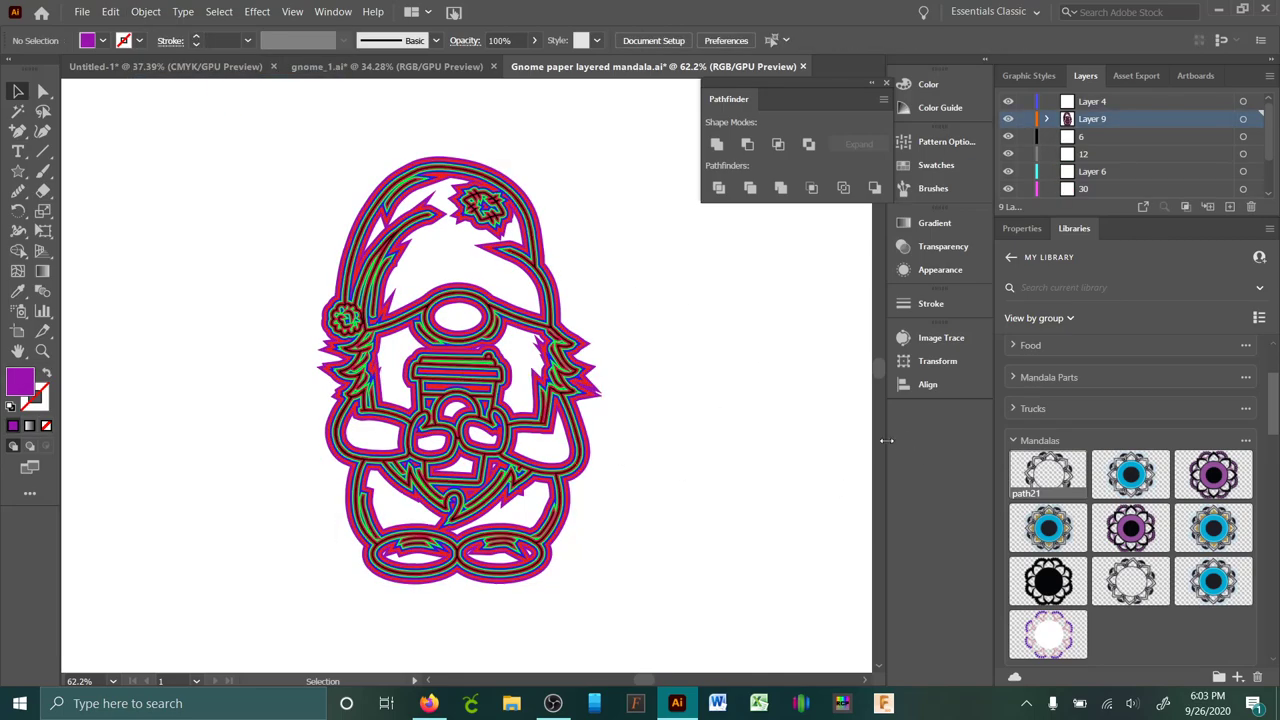